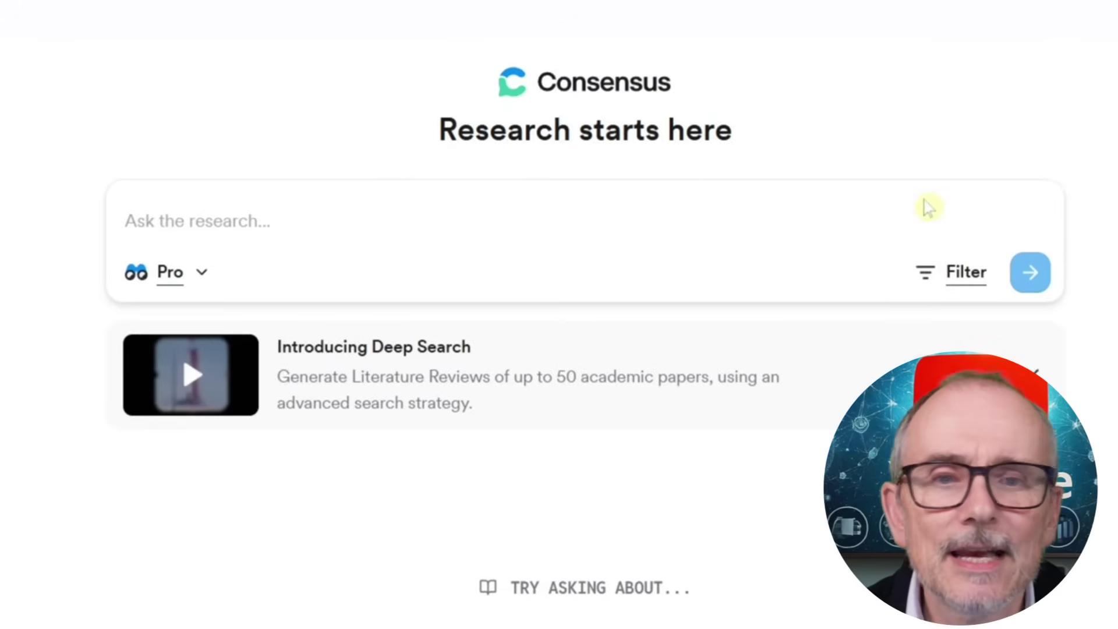
# Review the Quick, Pro and Deep search modes offered for the research question, keeping Pro selected
pyautogui.click(200, 276)
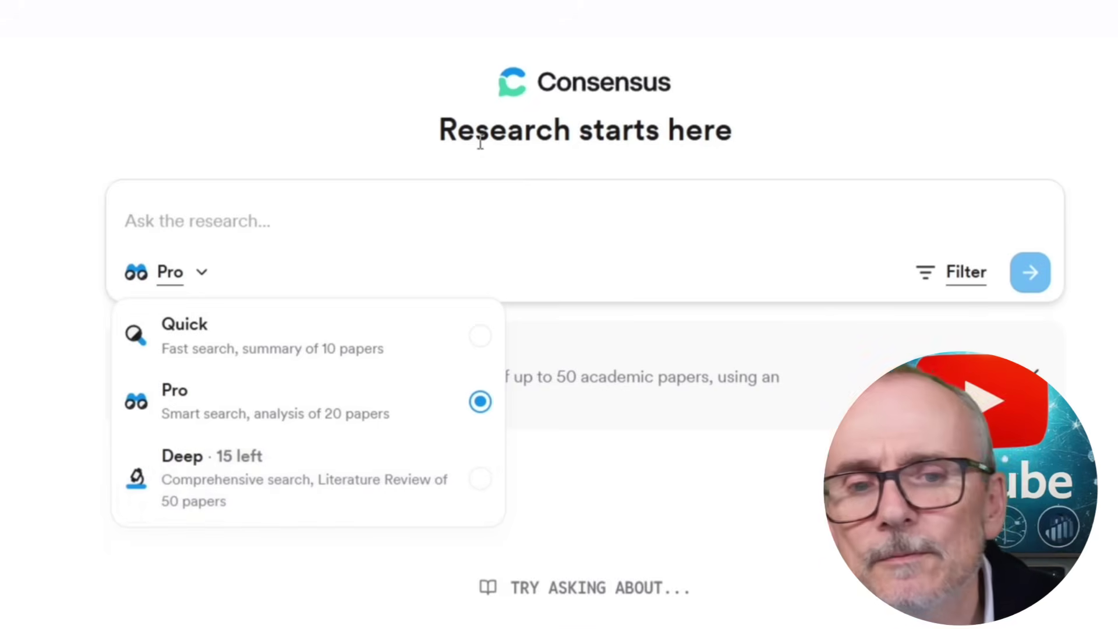
pyautogui.click(481, 132)
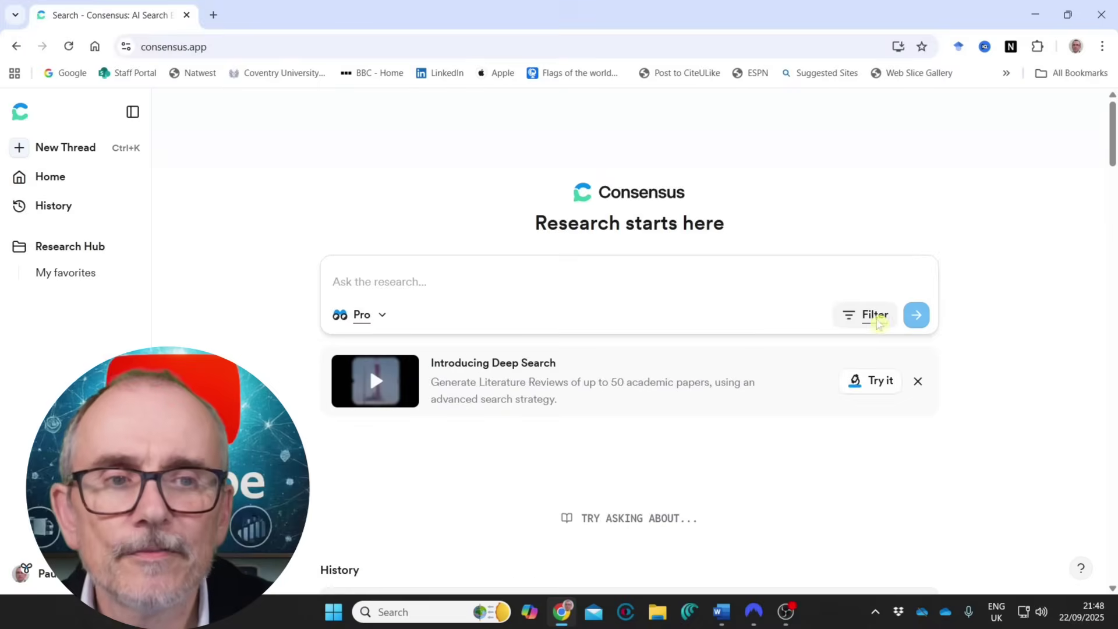
# Open the search filters and set the journal rank to include Q1, Q2, Q3 and Q4
pyautogui.click(875, 317)
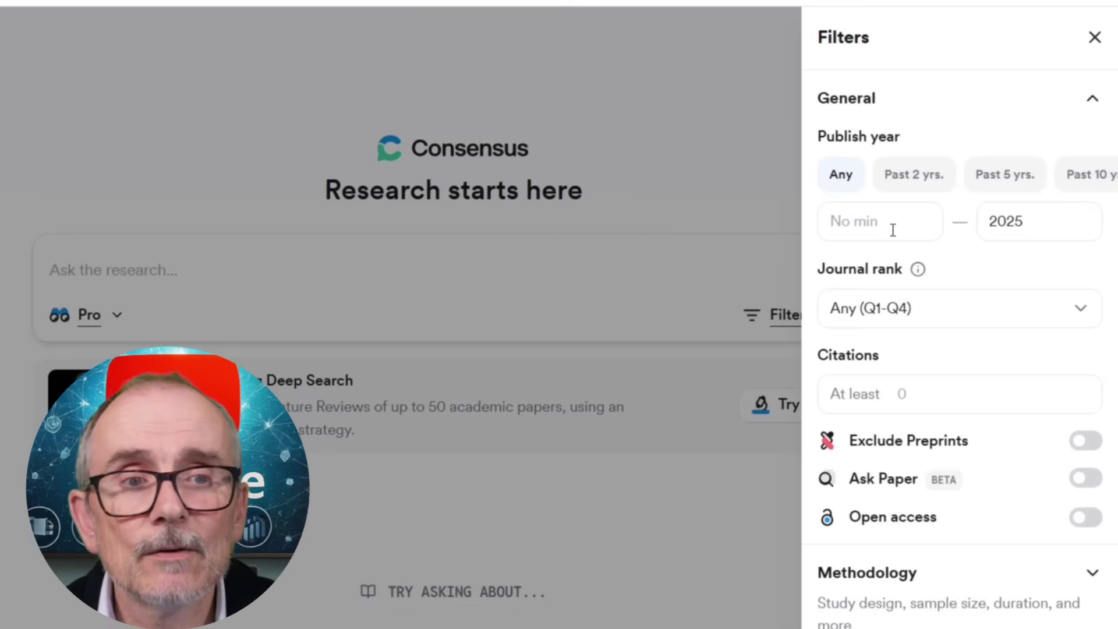
pyautogui.click(963, 313)
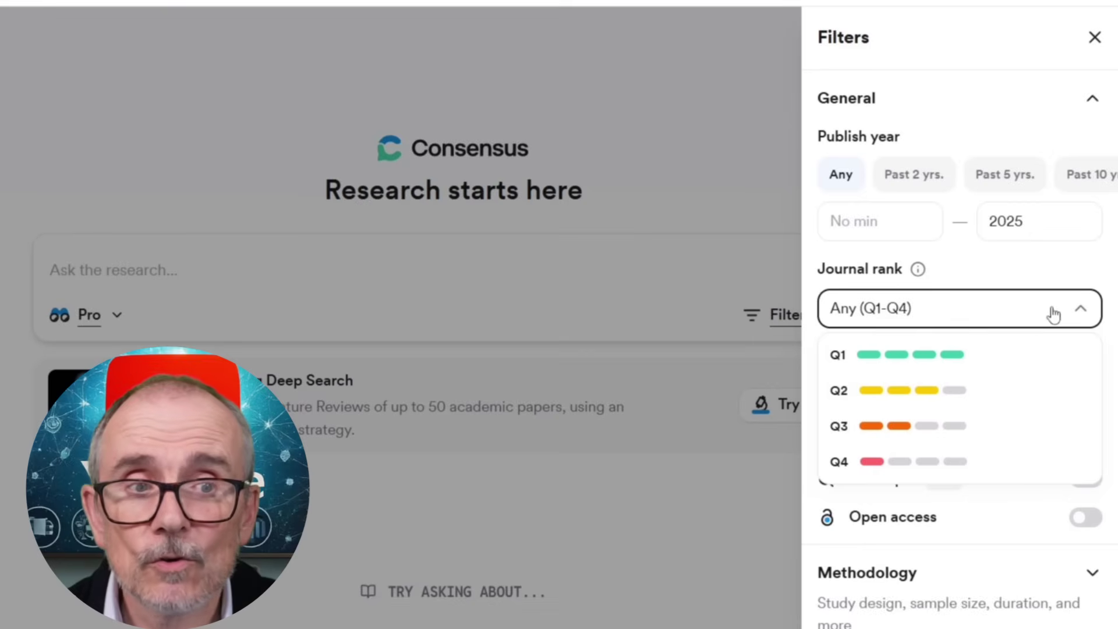
pyautogui.click(905, 359)
pyautogui.click(904, 391)
pyautogui.click(904, 428)
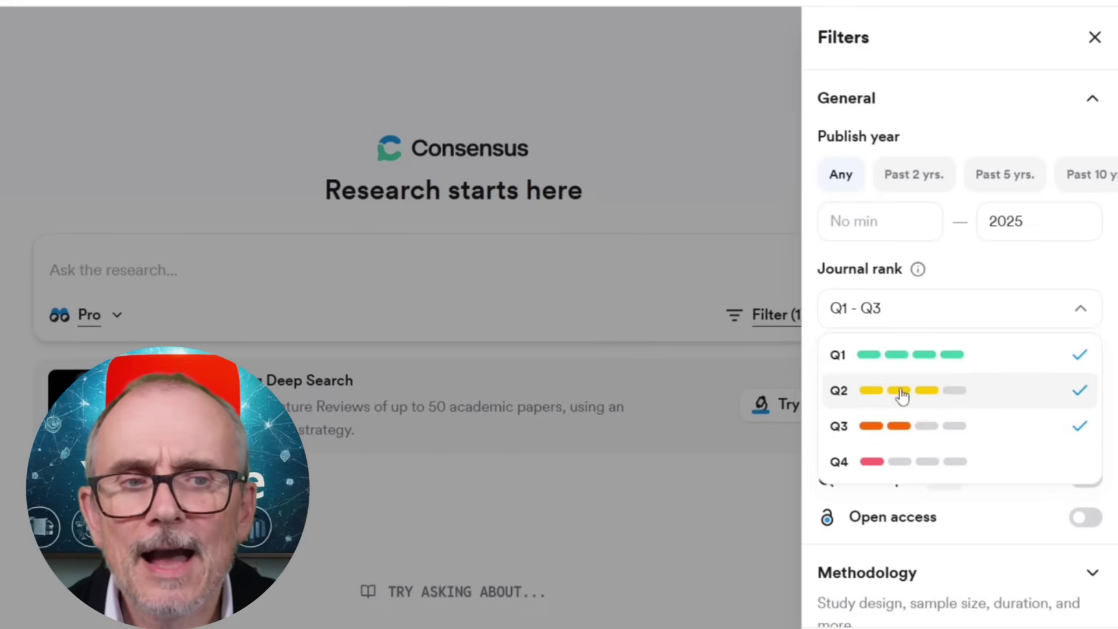
pyautogui.click(900, 318)
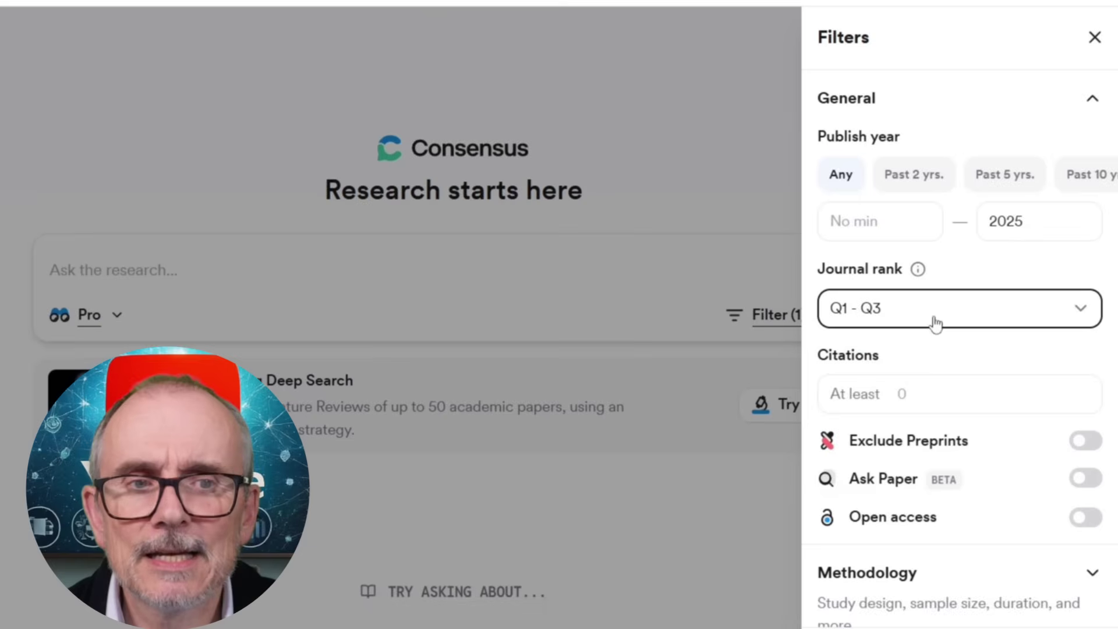
pyautogui.click(955, 322)
pyautogui.click(912, 462)
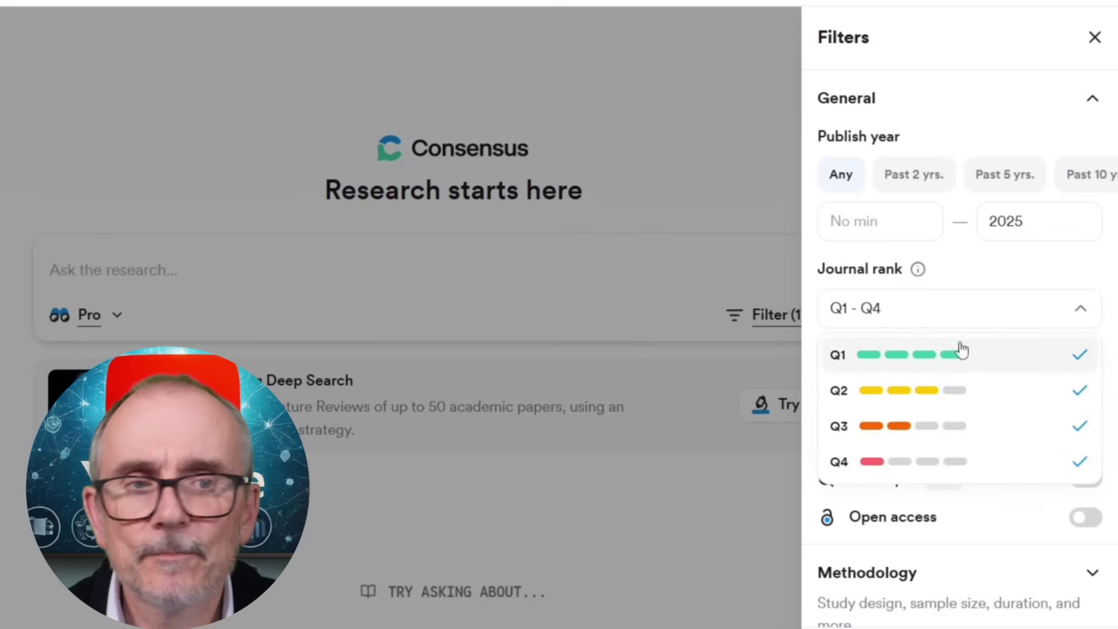
pyautogui.click(967, 278)
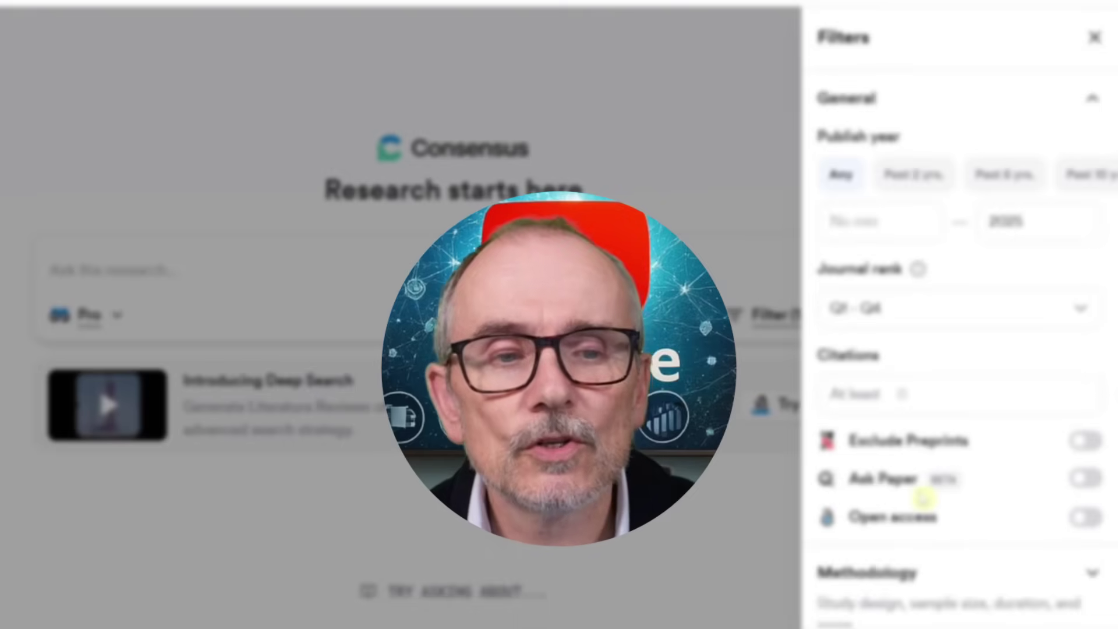
# Examine the minimum citations filter and the Methodology filters, covering study design, sample size, duration, and controlled or human studies
pyautogui.click(909, 393)
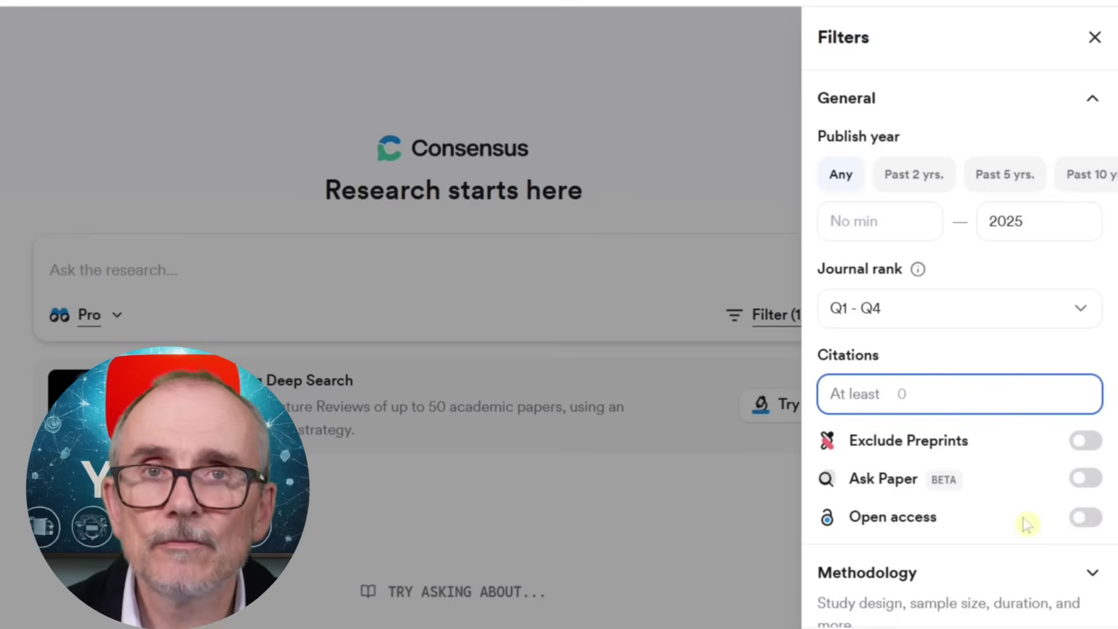
pyautogui.scroll(-3, 964, 436)
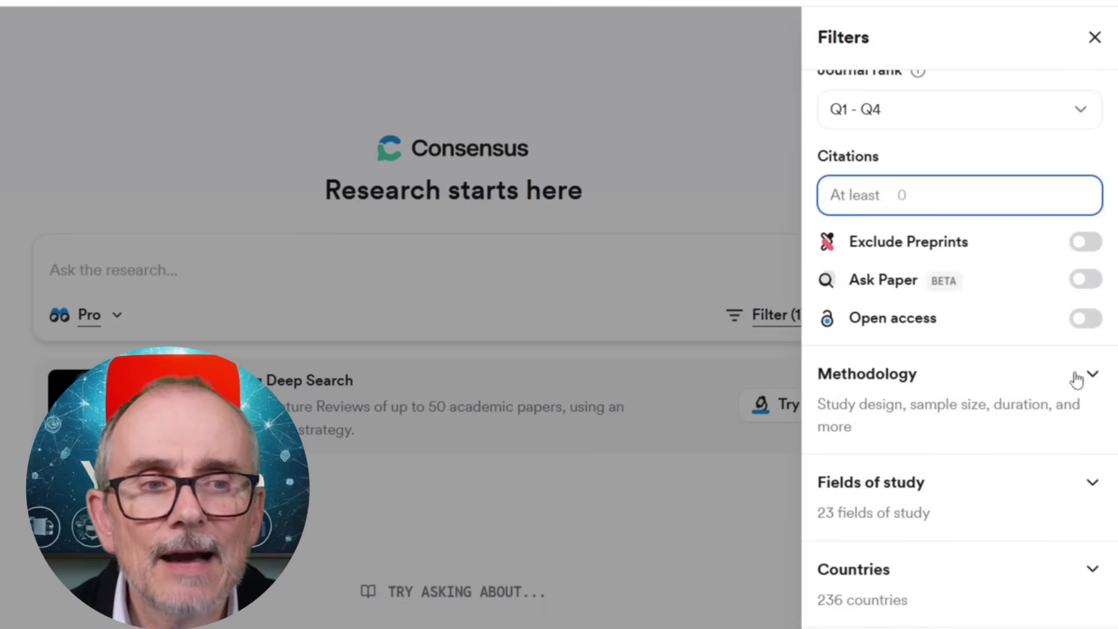
pyautogui.click(1090, 378)
pyautogui.scroll(-5, 1090, 374)
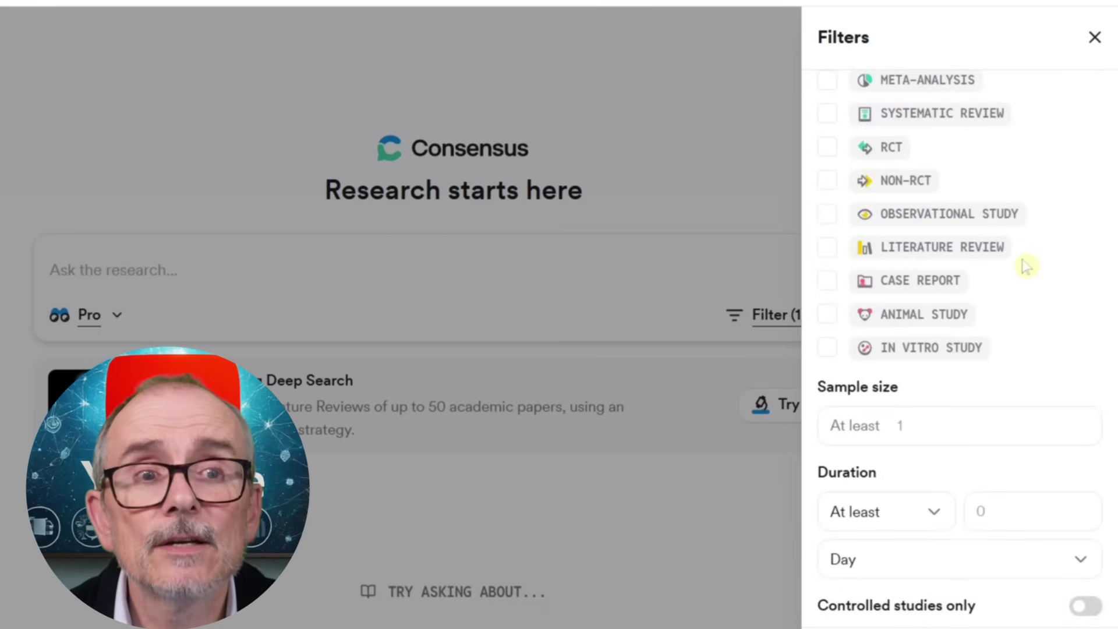
pyautogui.scroll(3, 1025, 266)
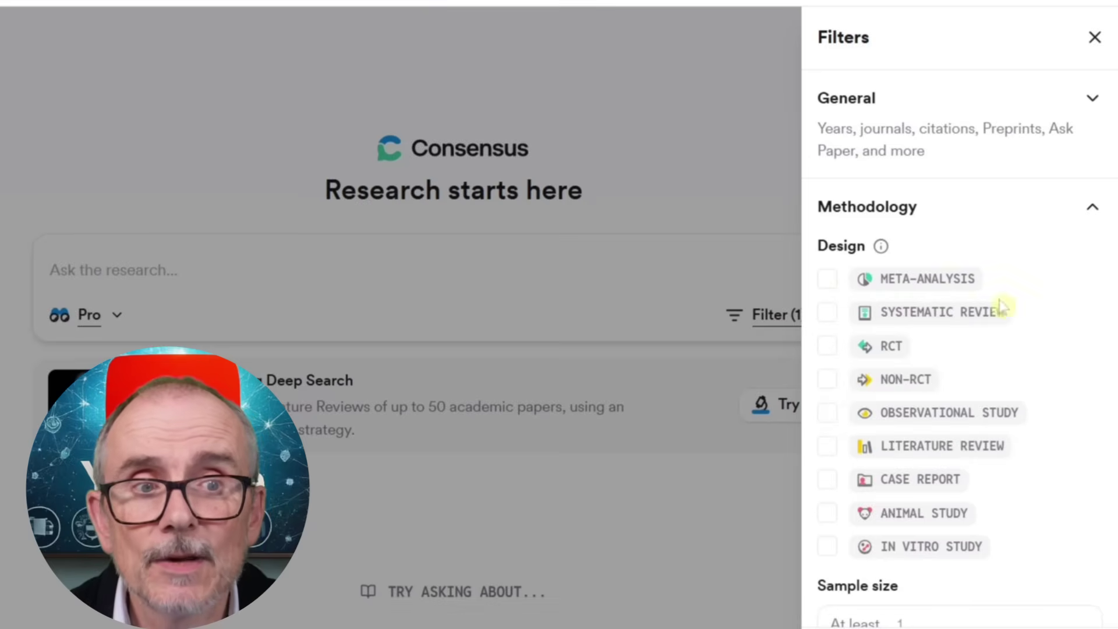
pyautogui.moveTo(988, 319)
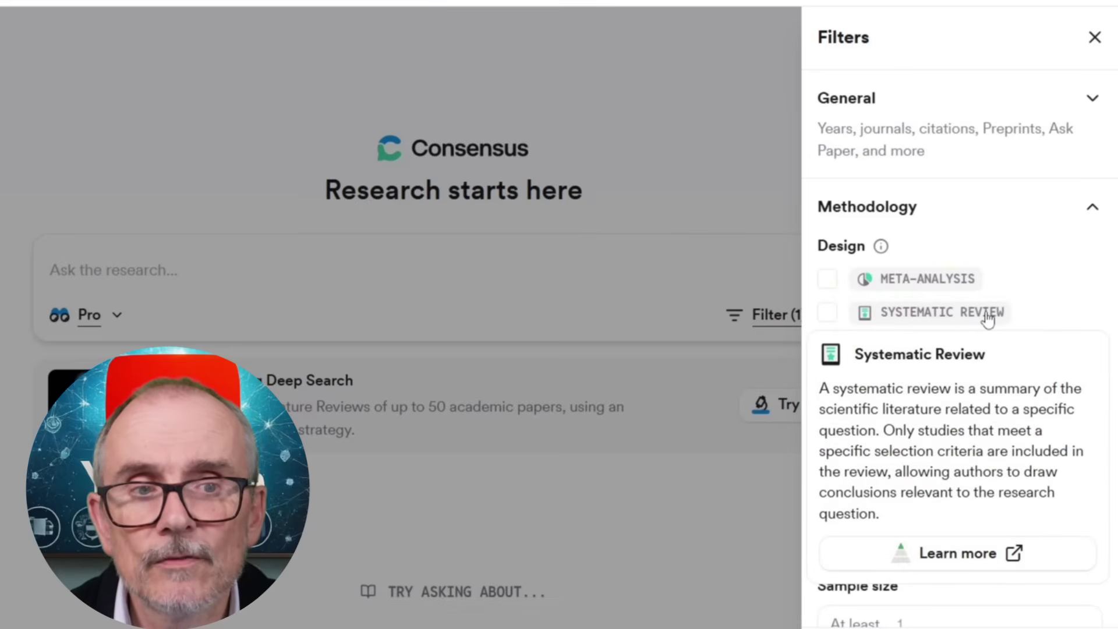
pyautogui.moveTo(894, 352)
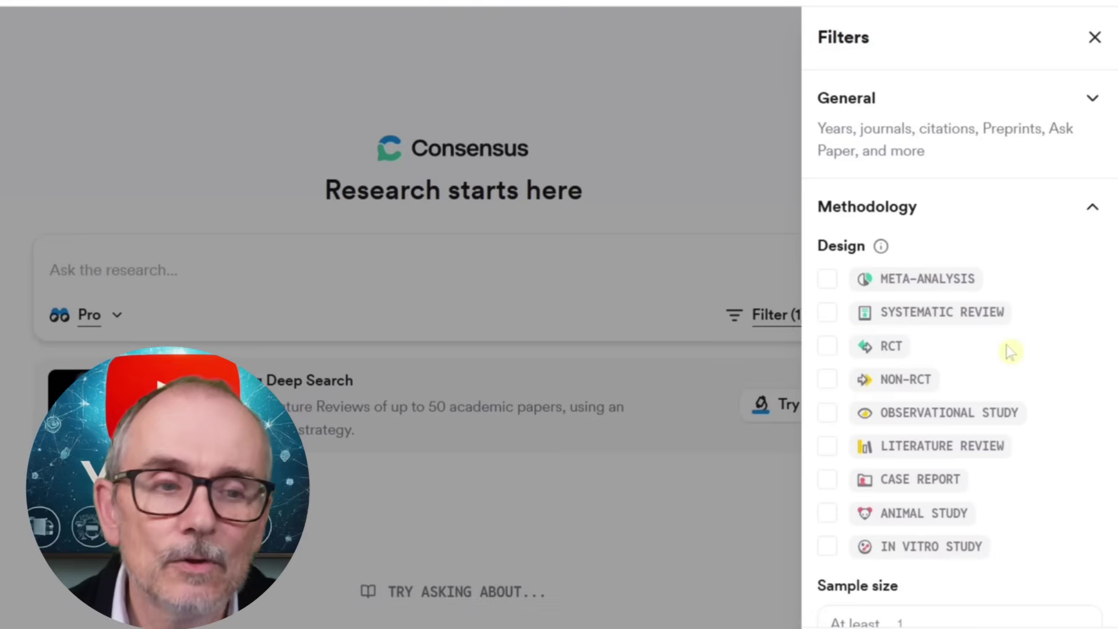
pyautogui.scroll(-5, 1010, 352)
pyautogui.click(963, 330)
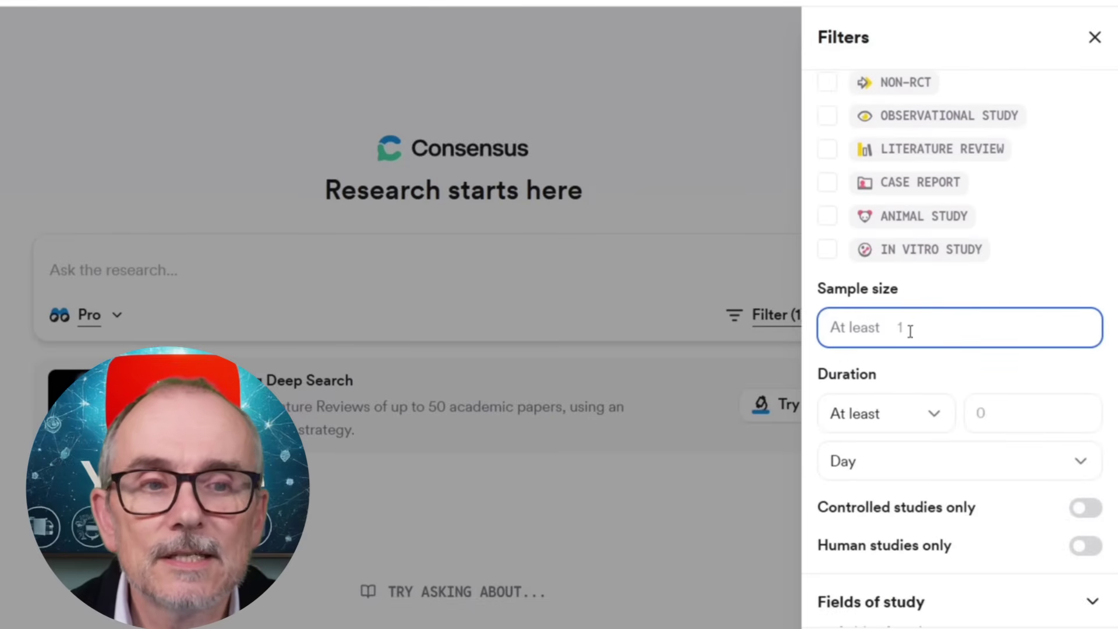
pyautogui.scroll(3, 968, 144)
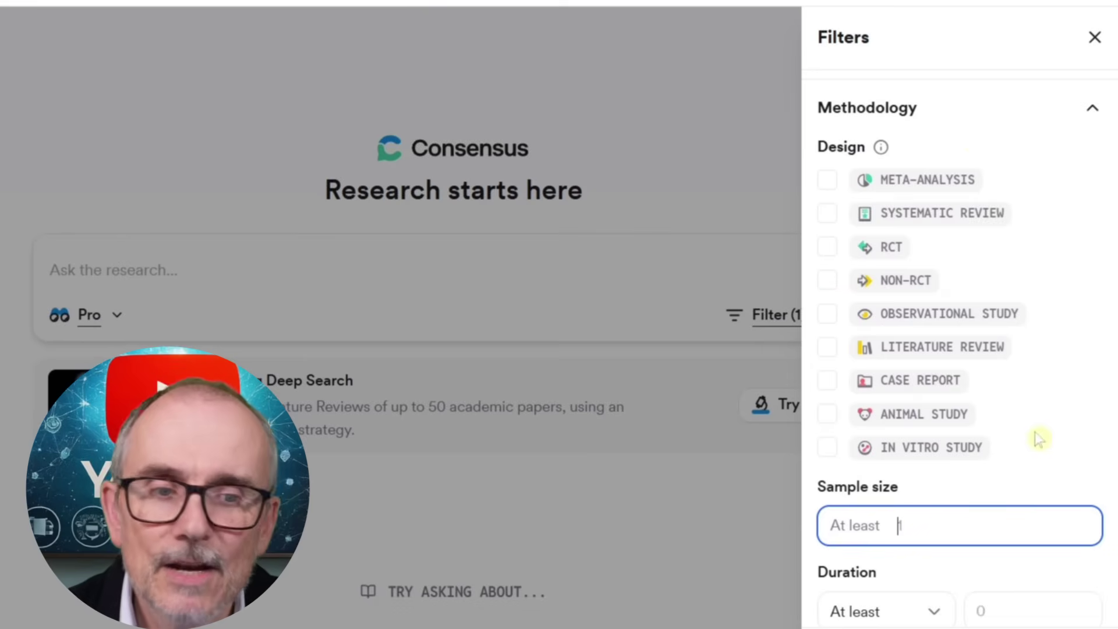
pyautogui.scroll(-2, 1047, 440)
pyautogui.scroll(-4, 1051, 442)
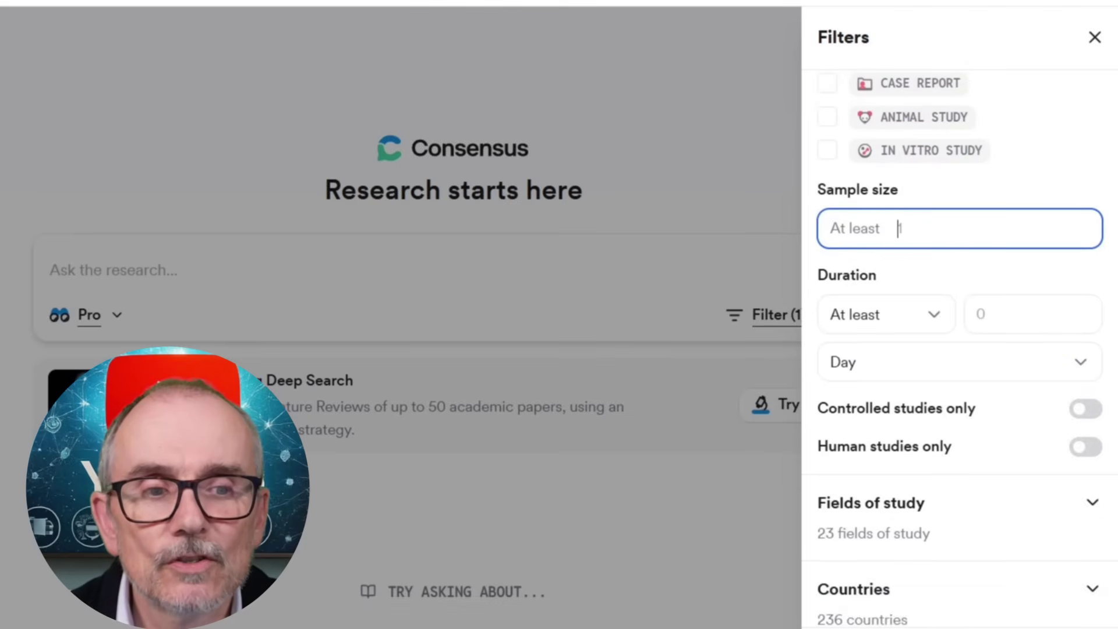
pyautogui.scroll(-1, 1027, 495)
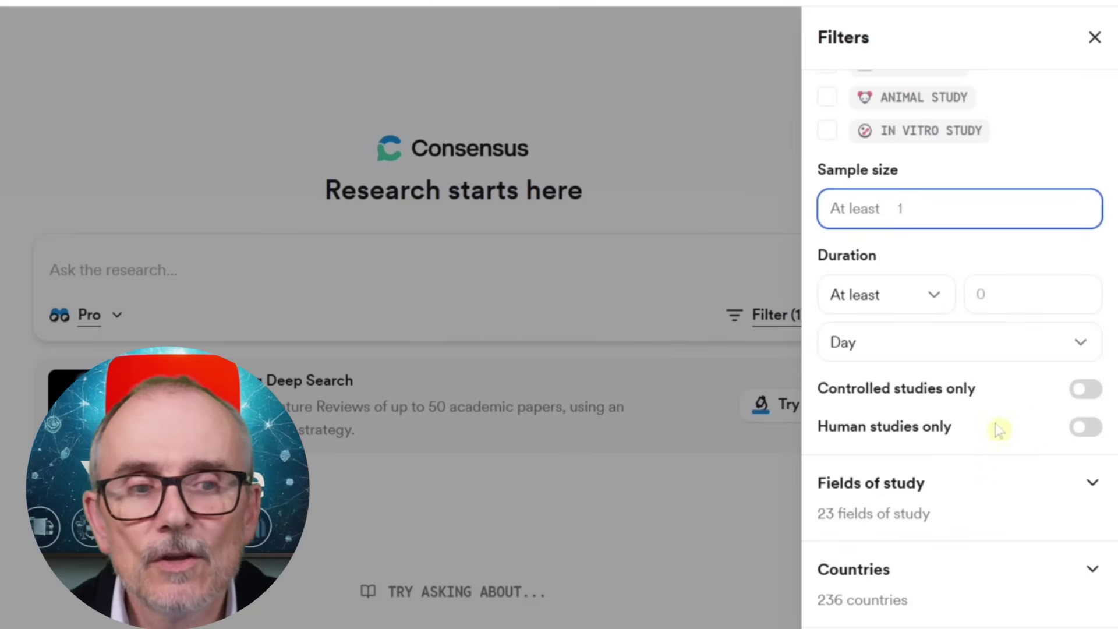
pyautogui.scroll(3, 1023, 441)
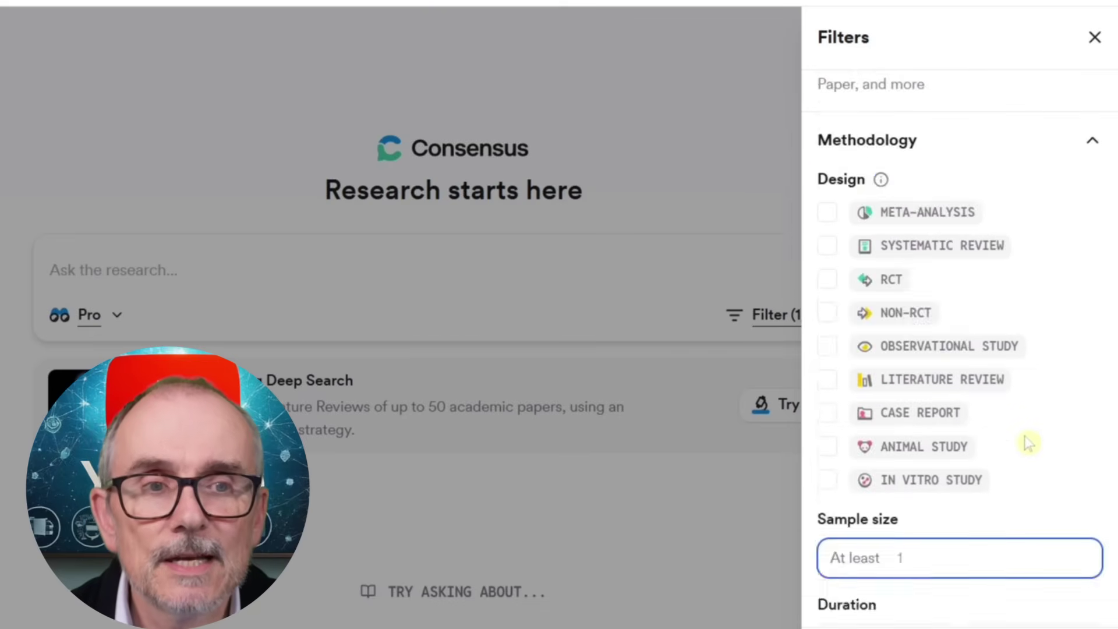
pyautogui.click(1018, 209)
# Expand the Fields of study filter, look through the whole list of disciplines, and collapse it again
pyautogui.click(1092, 319)
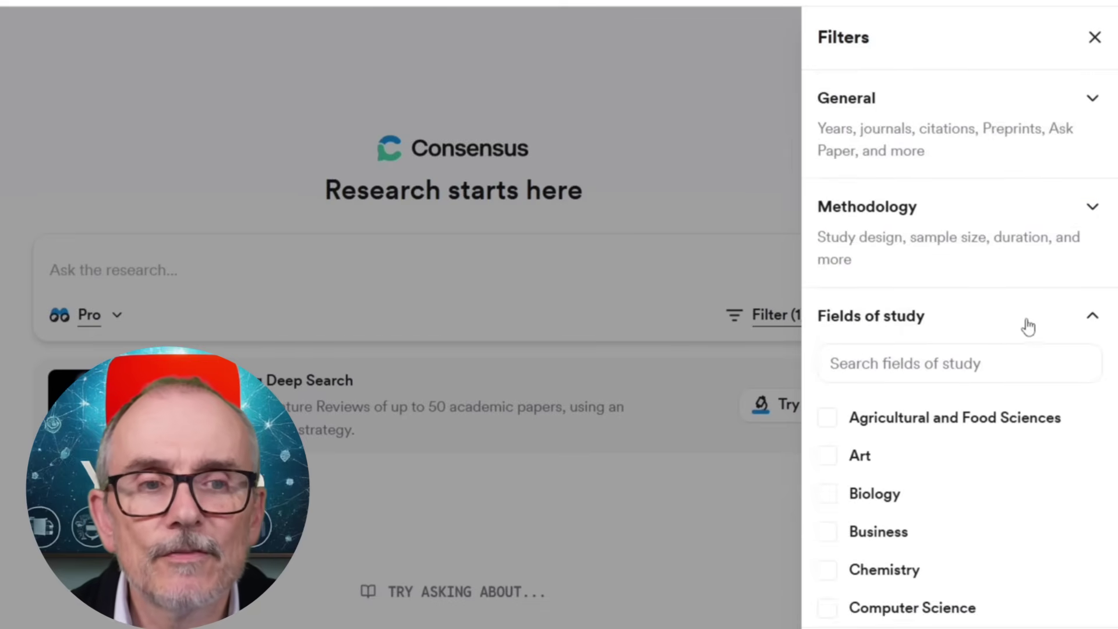
pyautogui.scroll(-5, 1018, 330)
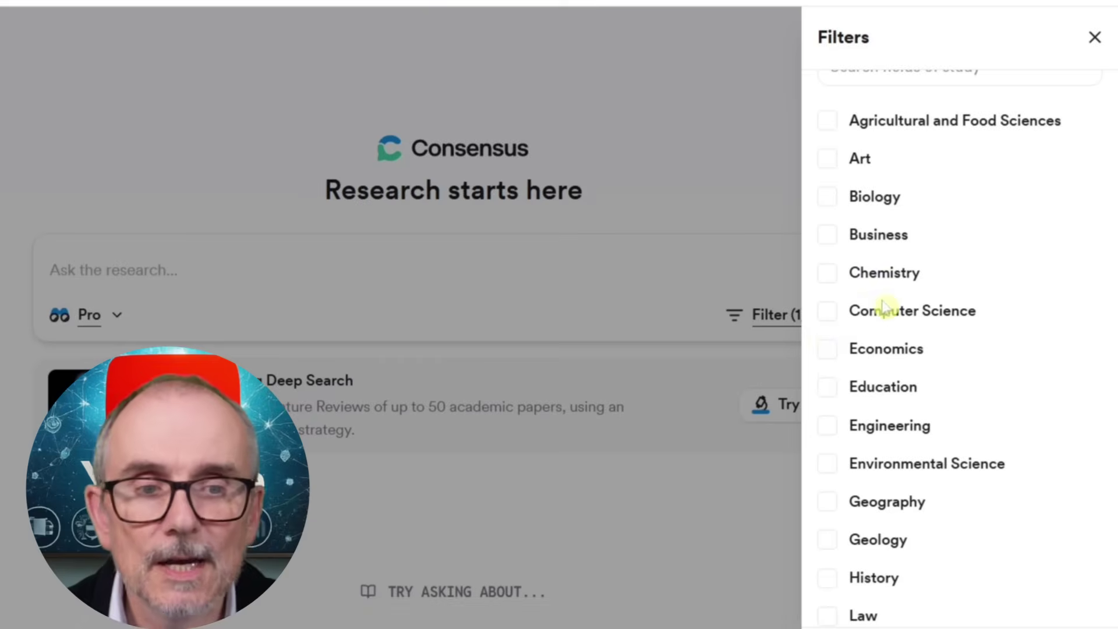
pyautogui.scroll(-6, 883, 307)
pyautogui.scroll(-1, 883, 307)
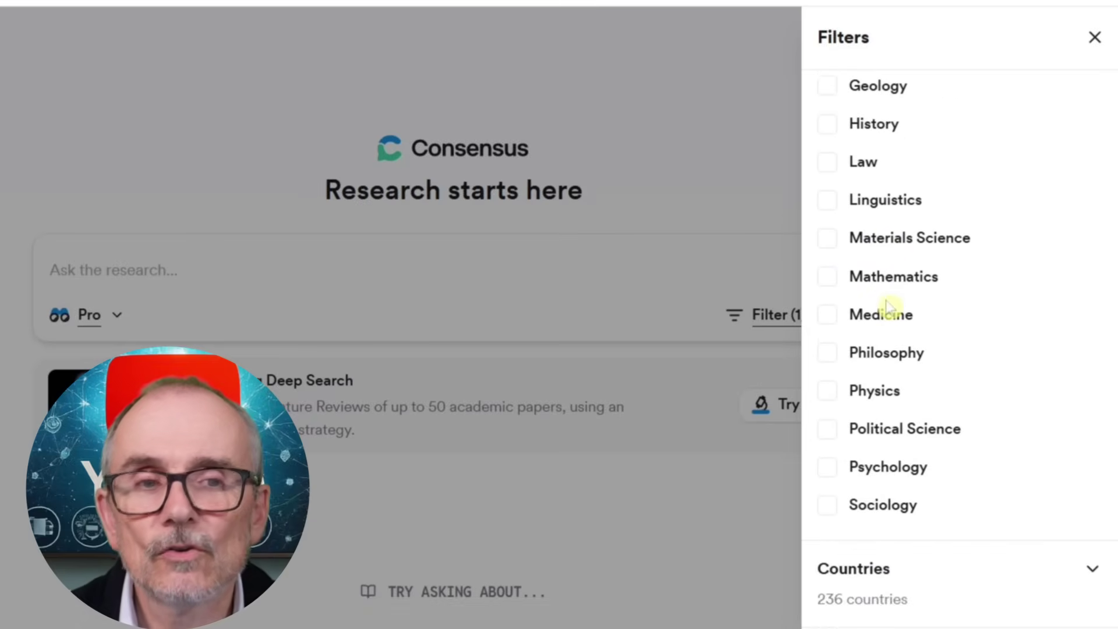
pyautogui.scroll(10, 886, 306)
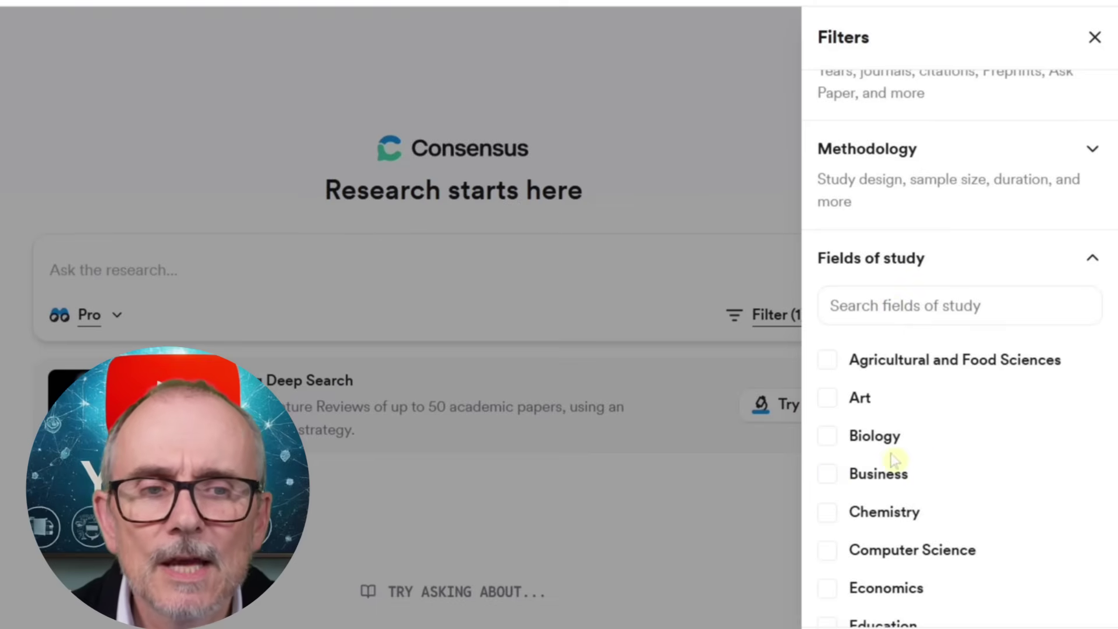
pyautogui.scroll(-5, 893, 464)
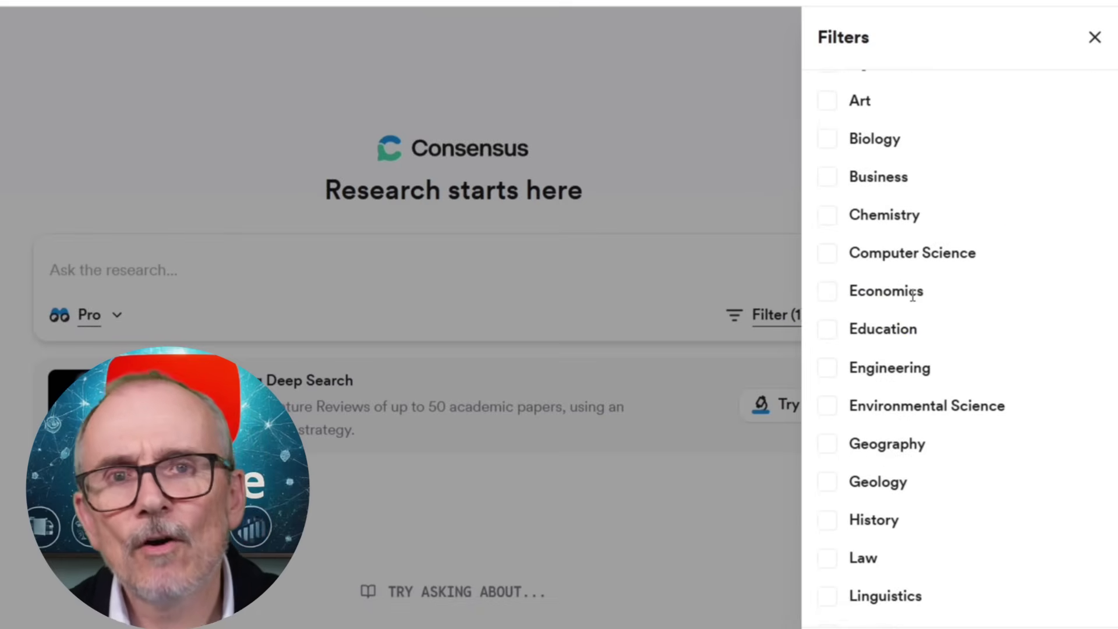
pyautogui.scroll(-7, 912, 295)
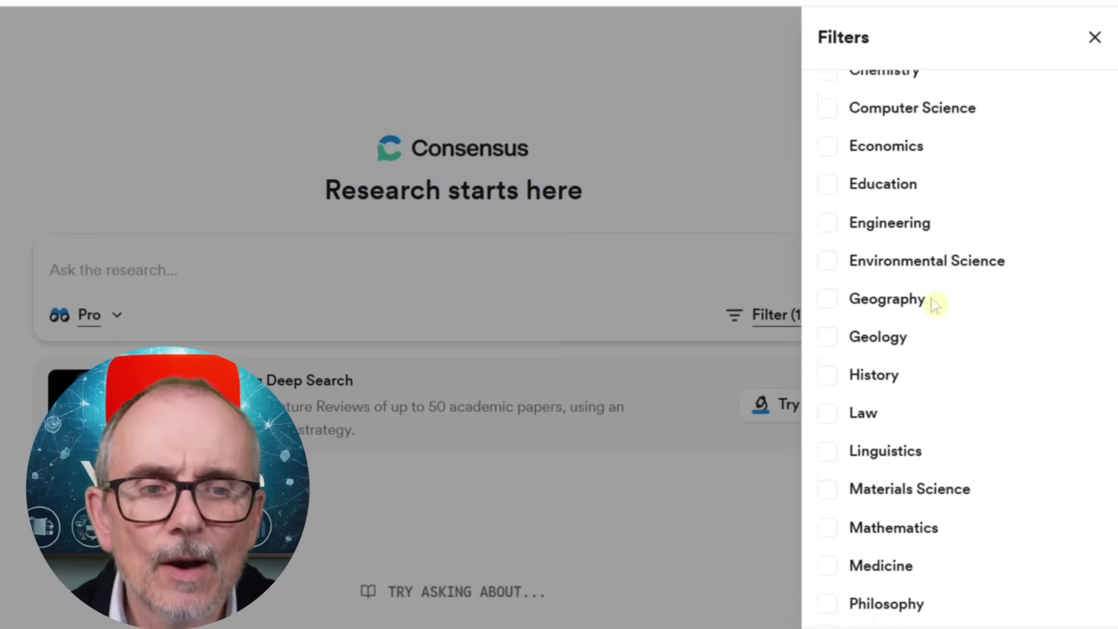
pyautogui.scroll(3, 936, 314)
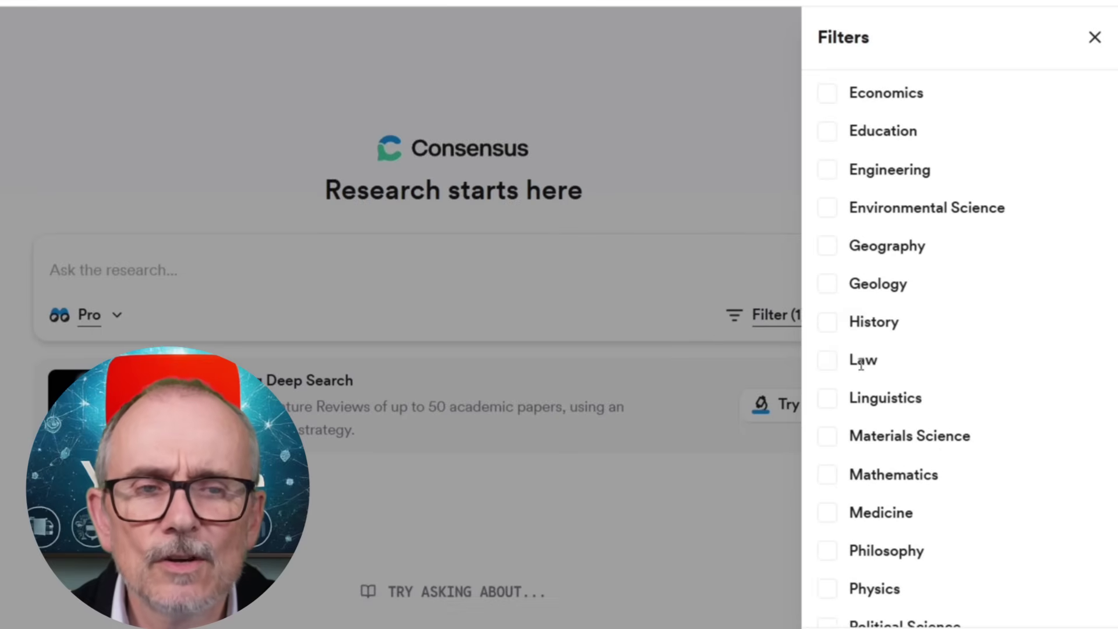
pyautogui.scroll(-2, 925, 341)
pyautogui.scroll(10, 926, 341)
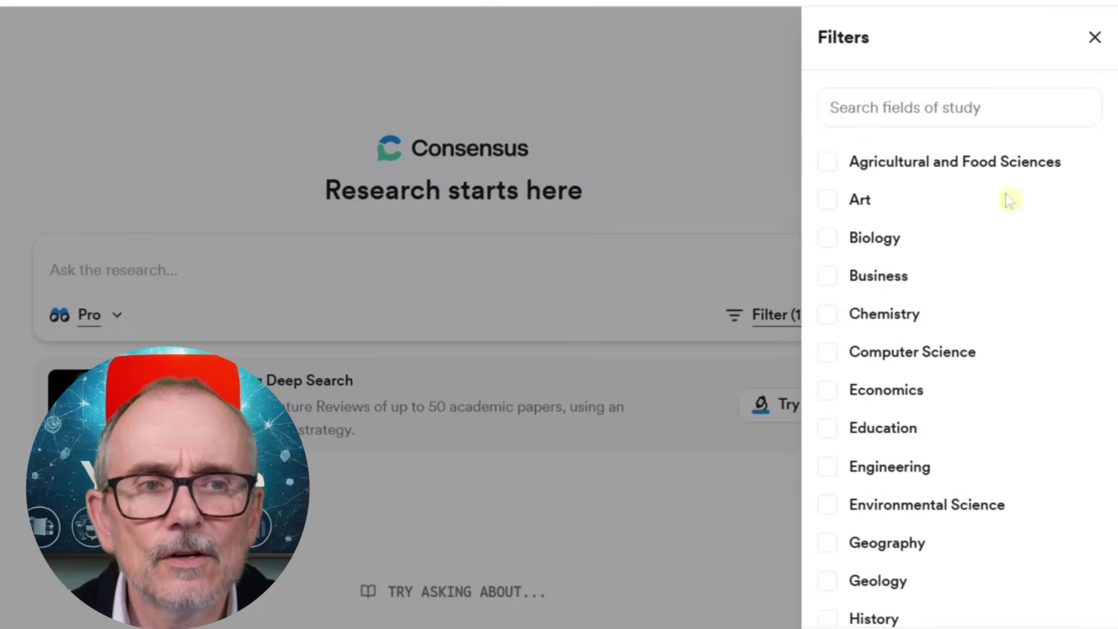
pyautogui.click(1084, 313)
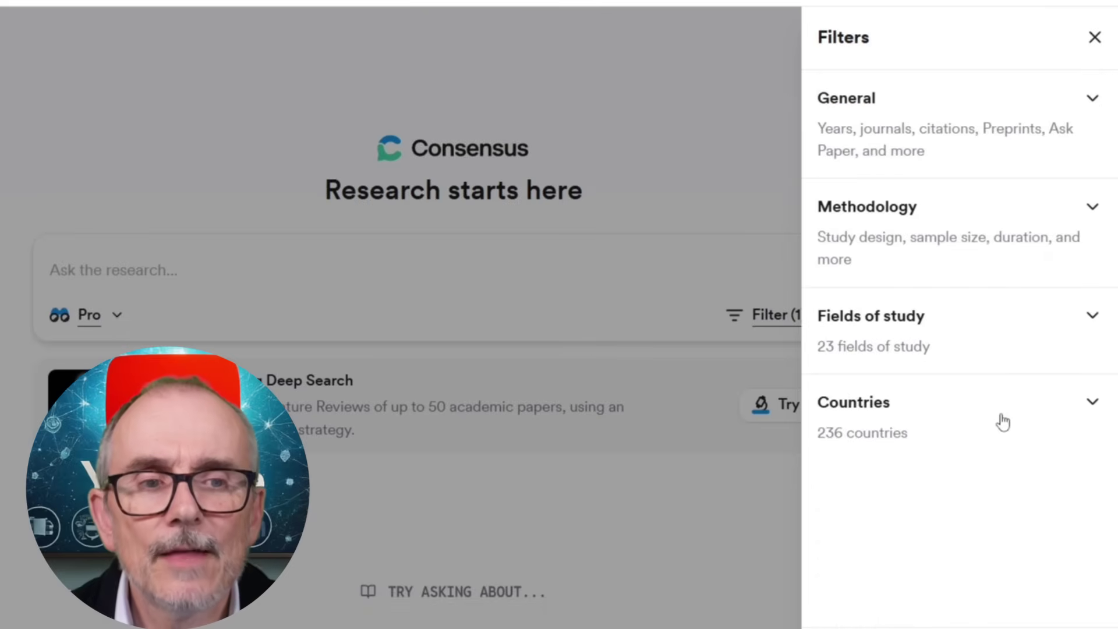
# Look through the list in the Countries filter, collapse it, and close the filters
pyautogui.click(1089, 406)
pyautogui.scroll(-6, 970, 412)
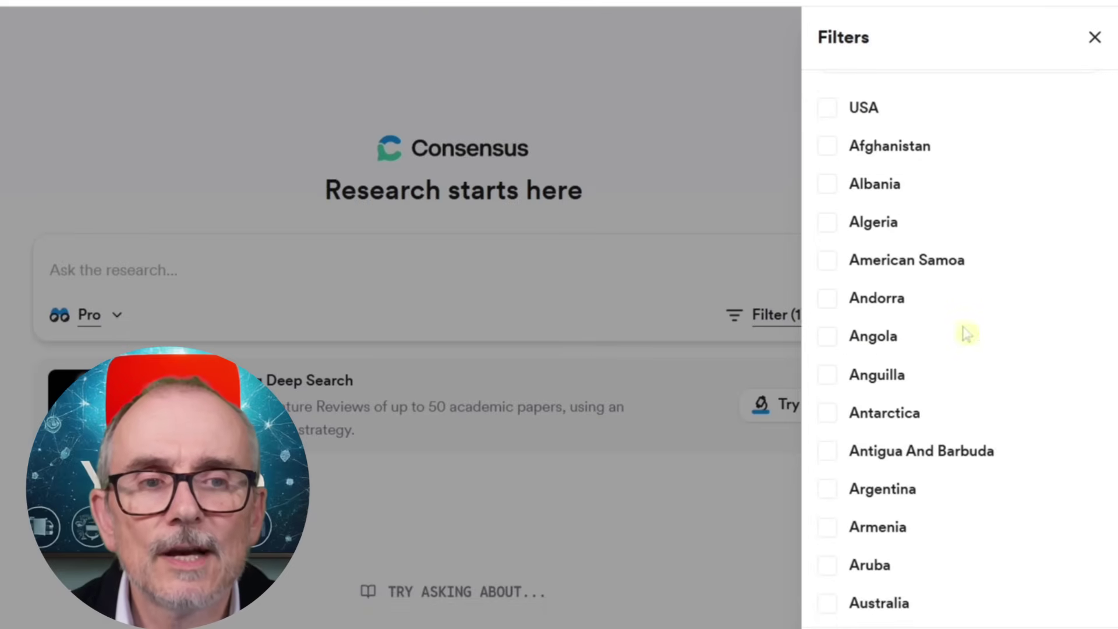
pyautogui.scroll(5, 975, 250)
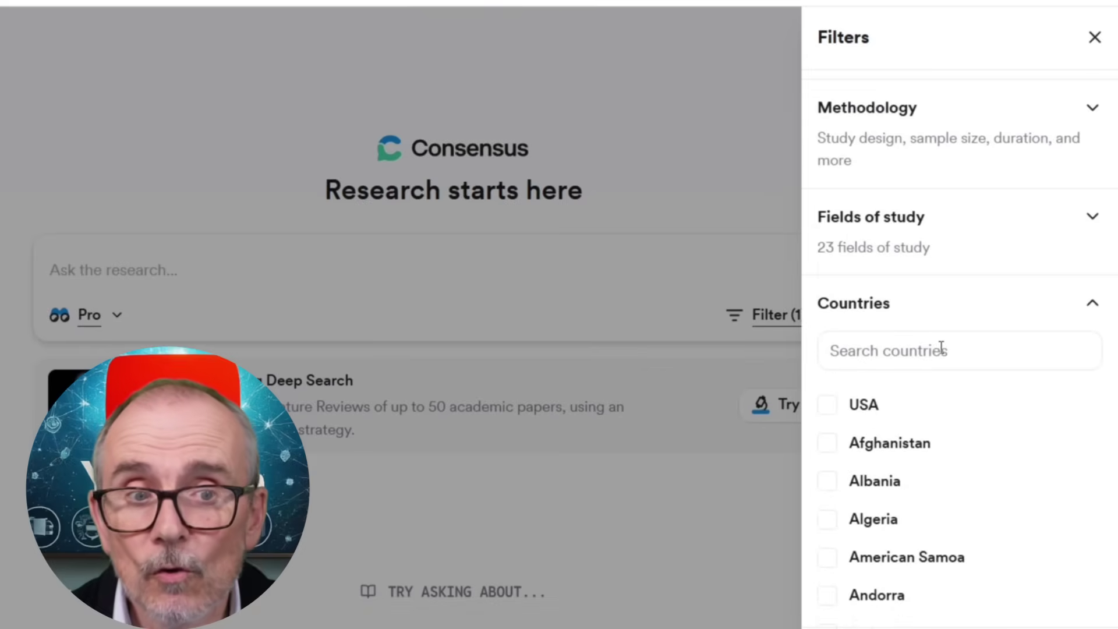
pyautogui.scroll(-6, 890, 326)
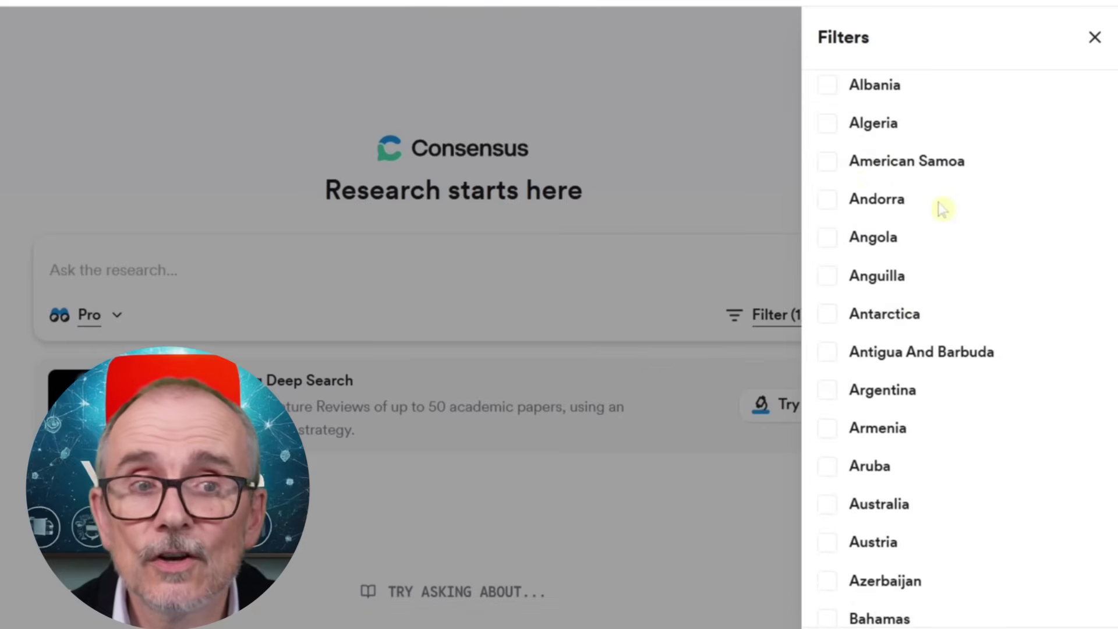
pyautogui.scroll(1, 969, 209)
pyautogui.scroll(1, 969, 208)
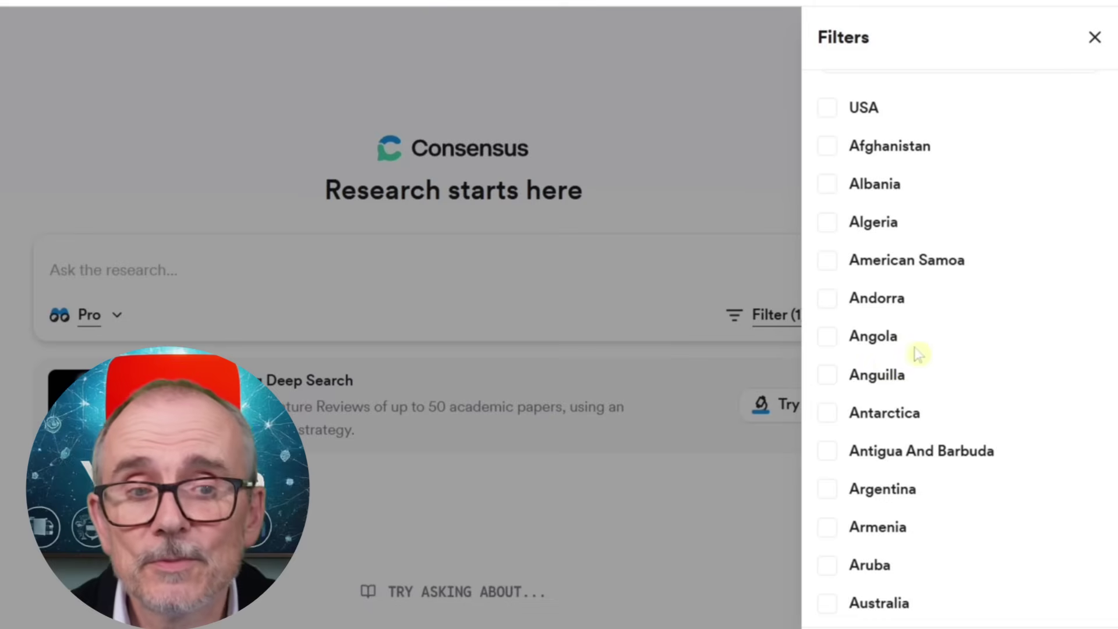
pyautogui.scroll(1, 935, 339)
pyautogui.scroll(5, 935, 338)
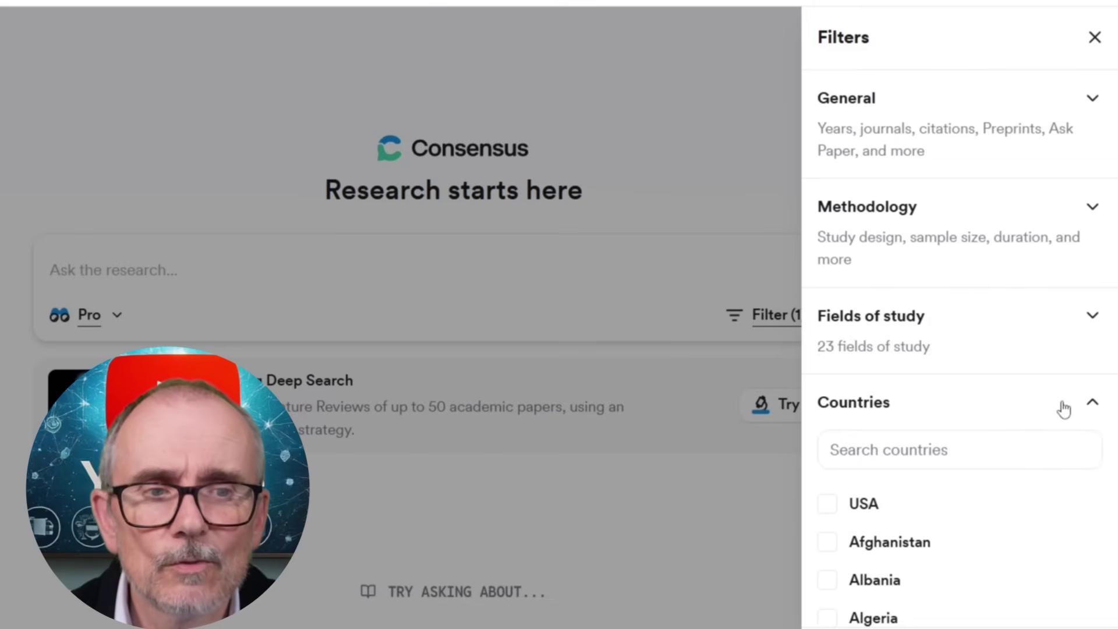
pyautogui.click(1090, 406)
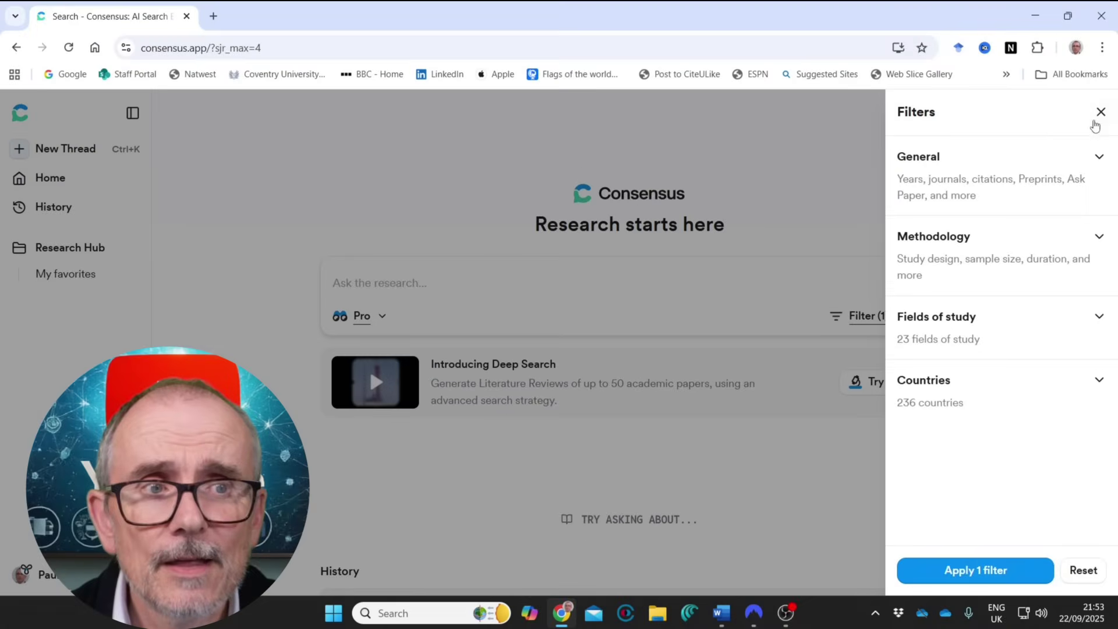
pyautogui.click(1100, 114)
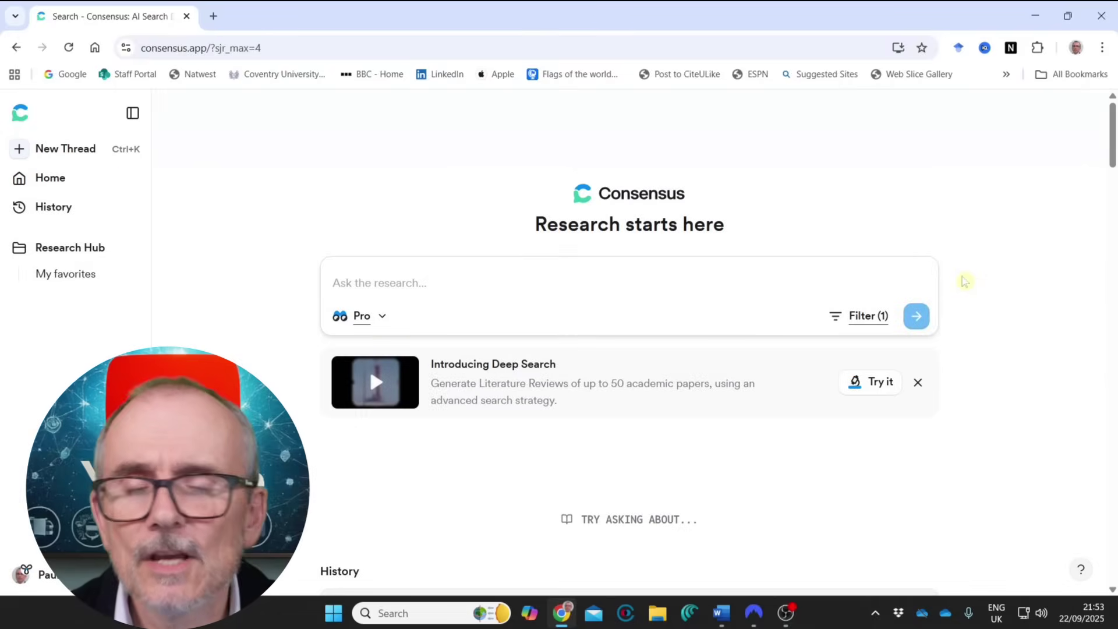
# Run a Pro search asking "What do we know about the link between IPRs and FDI"
pyautogui.click(358, 283)
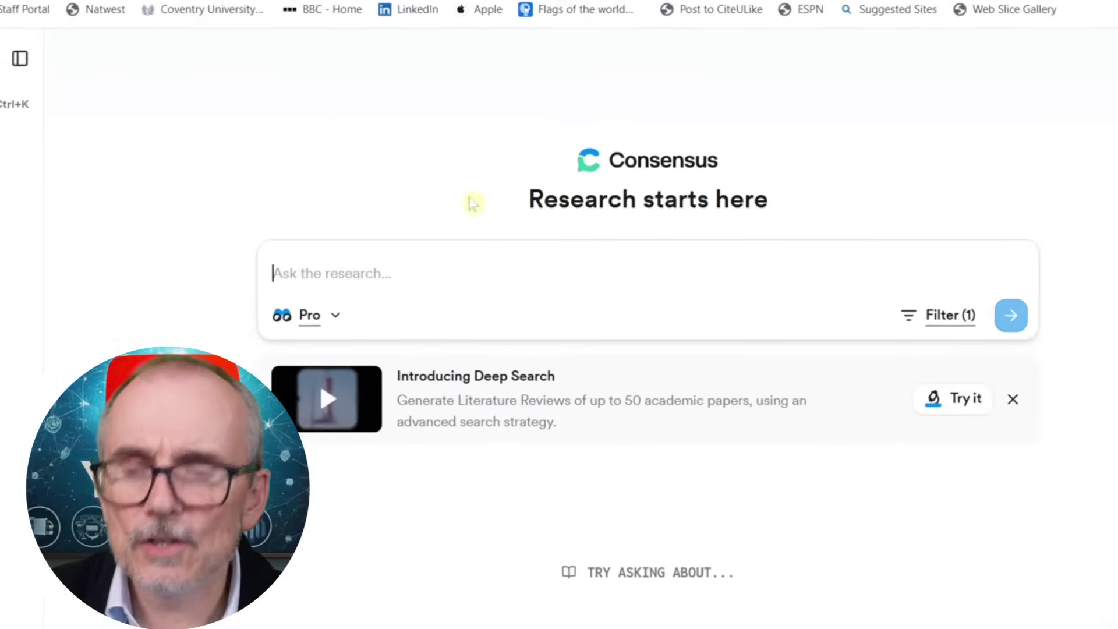
pyautogui.write('What do we know about the link between IPRs and FDI')
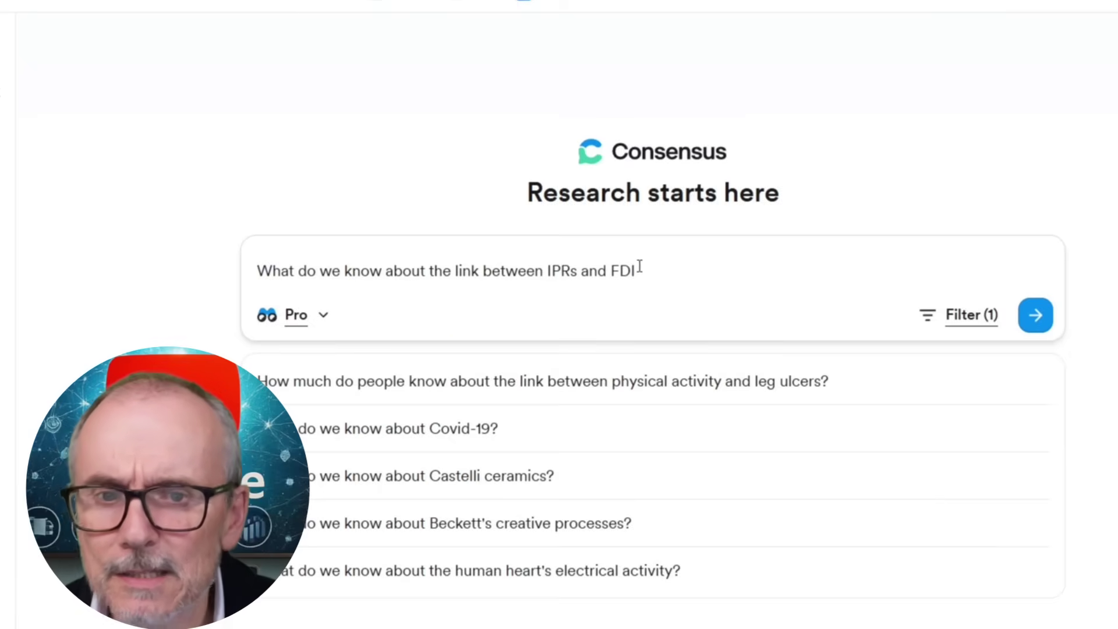
pyautogui.click(1034, 315)
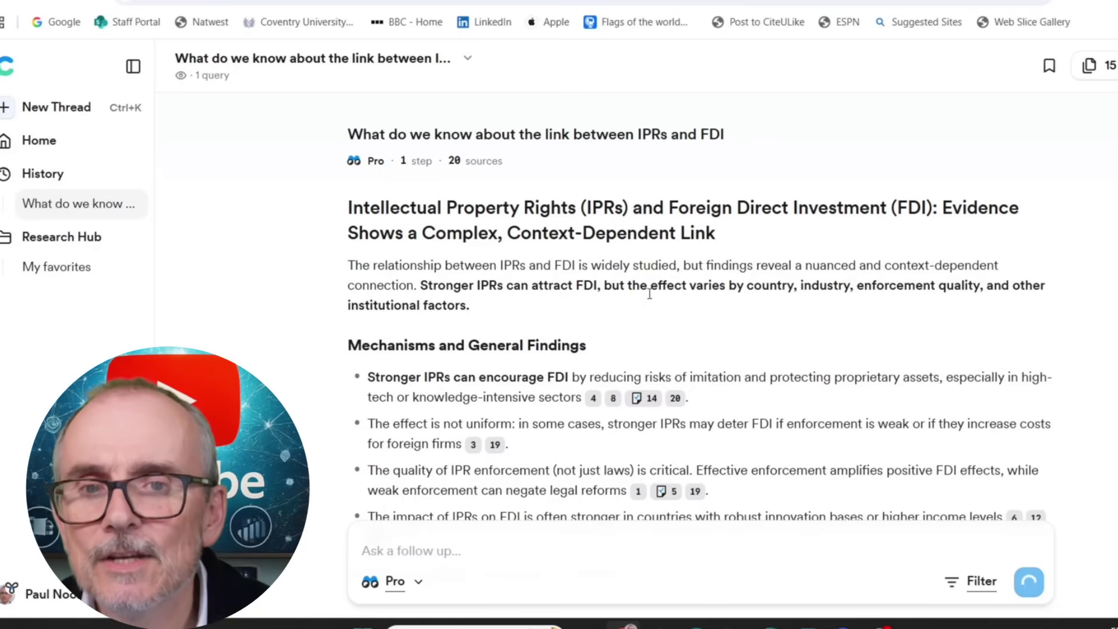
# Read the answer's general findings and its table of variation by region, industry and policy, plus the abstract of a cited 2022 Sustainability paper
pyautogui.scroll(-2, 619, 281)
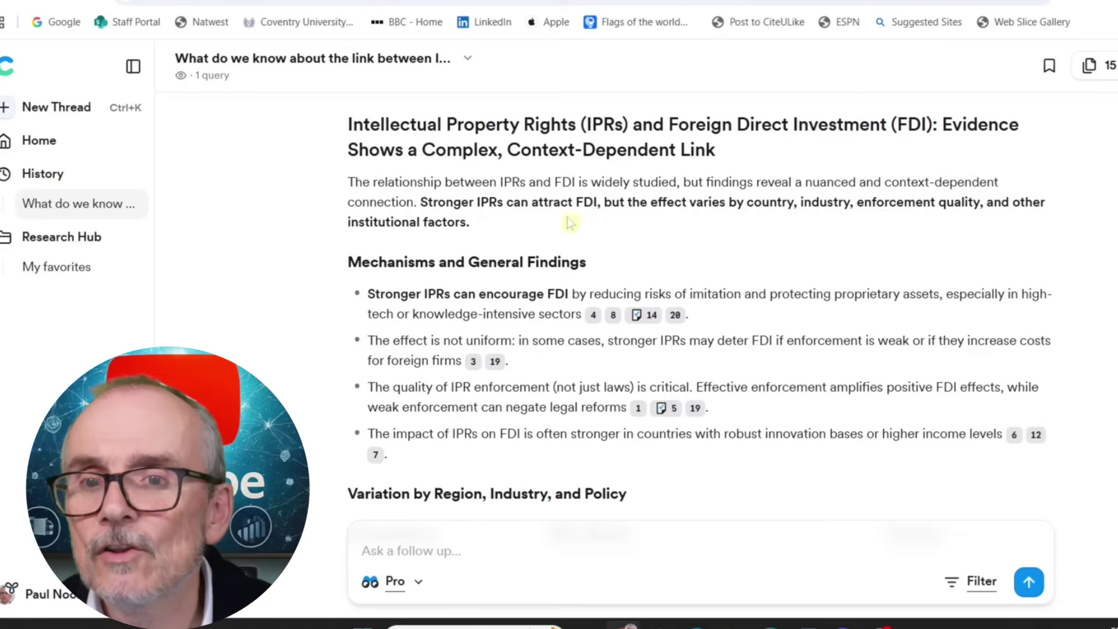
pyautogui.scroll(-2, 500, 227)
pyautogui.scroll(4, 489, 457)
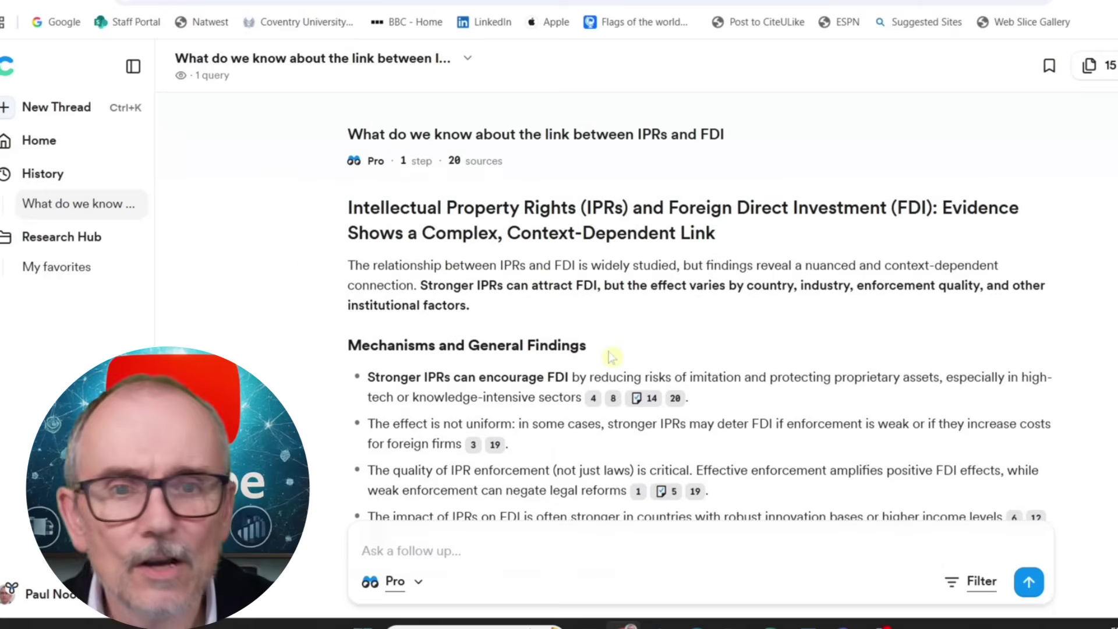
pyautogui.scroll(-4, 608, 361)
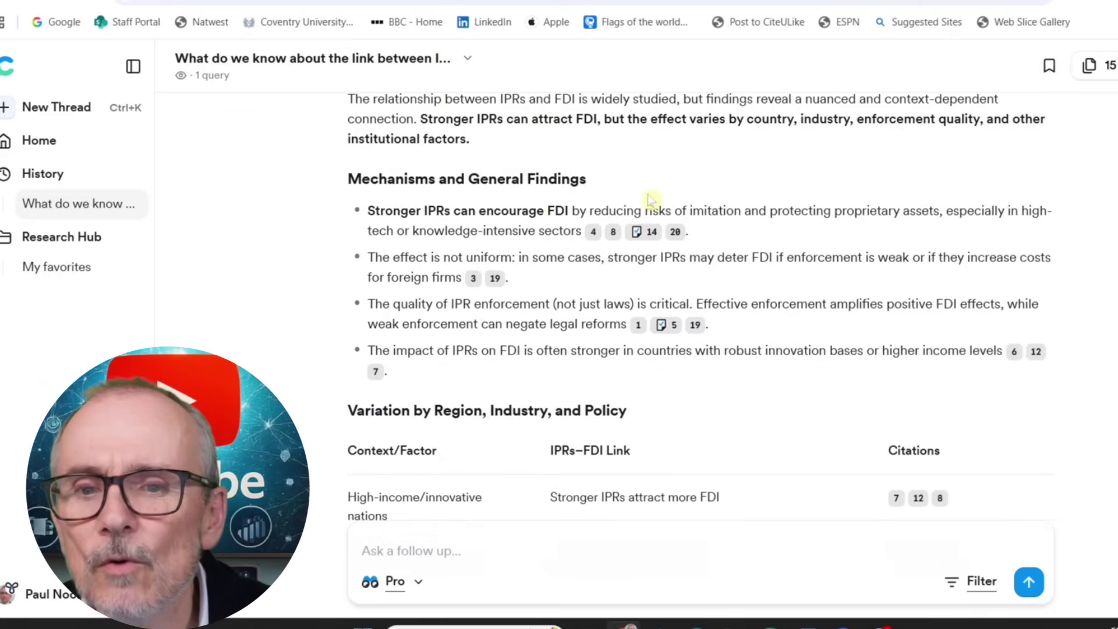
pyautogui.scroll(-3, 651, 203)
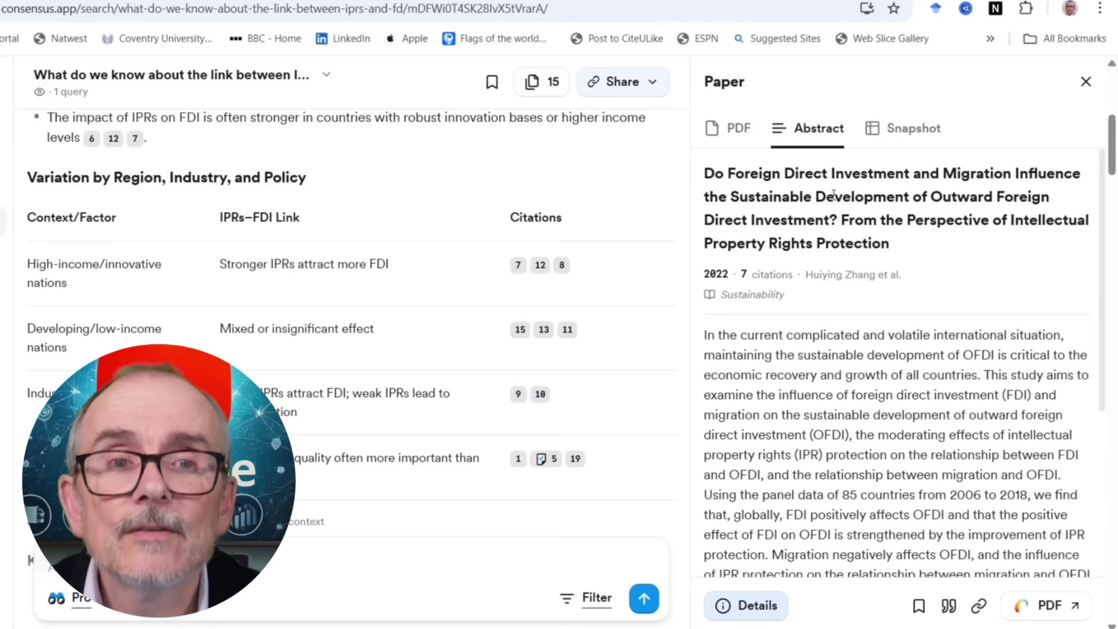
pyautogui.scroll(-3, 878, 269)
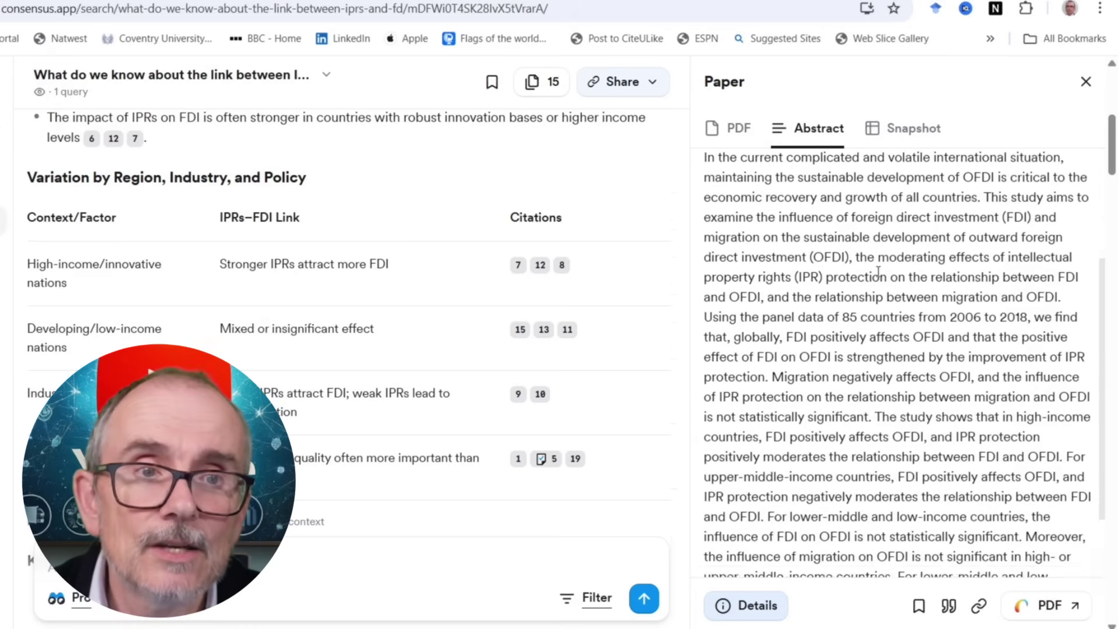
pyautogui.scroll(-6, 878, 270)
pyautogui.scroll(12, 763, 145)
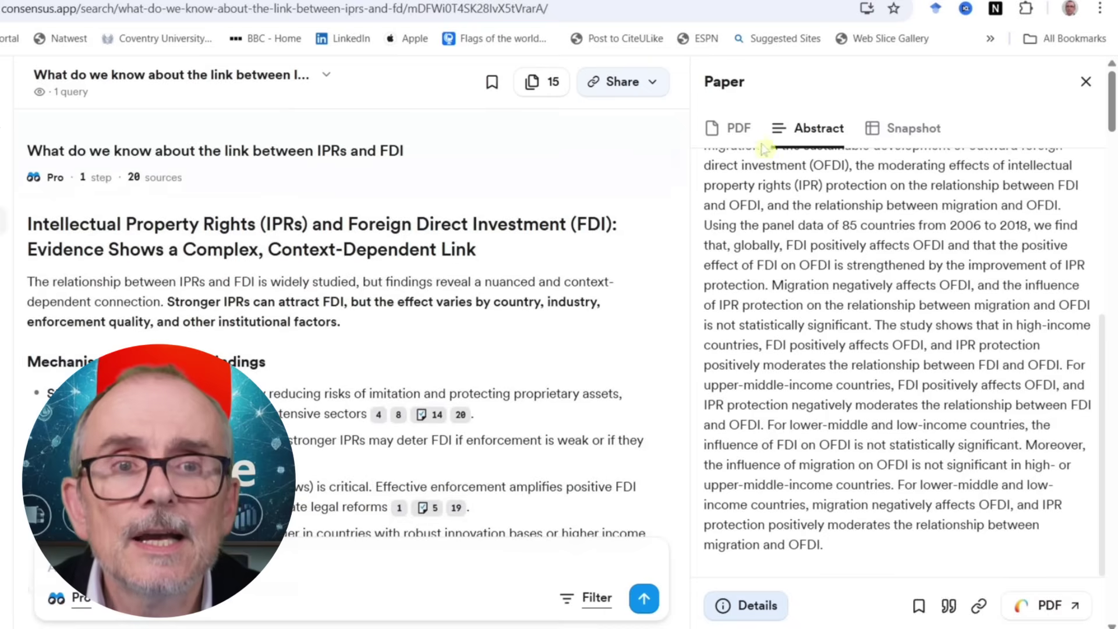
# View the cited paper's PDF, including the full document, and its details page, returning to the search answer
pyautogui.click(734, 128)
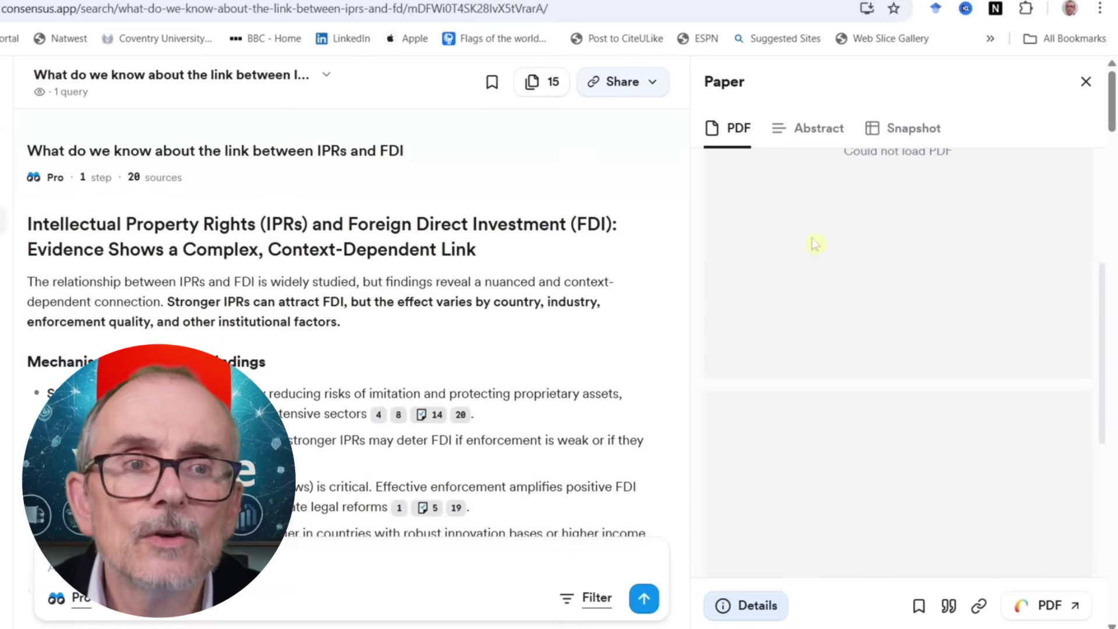
pyautogui.scroll(5, 815, 243)
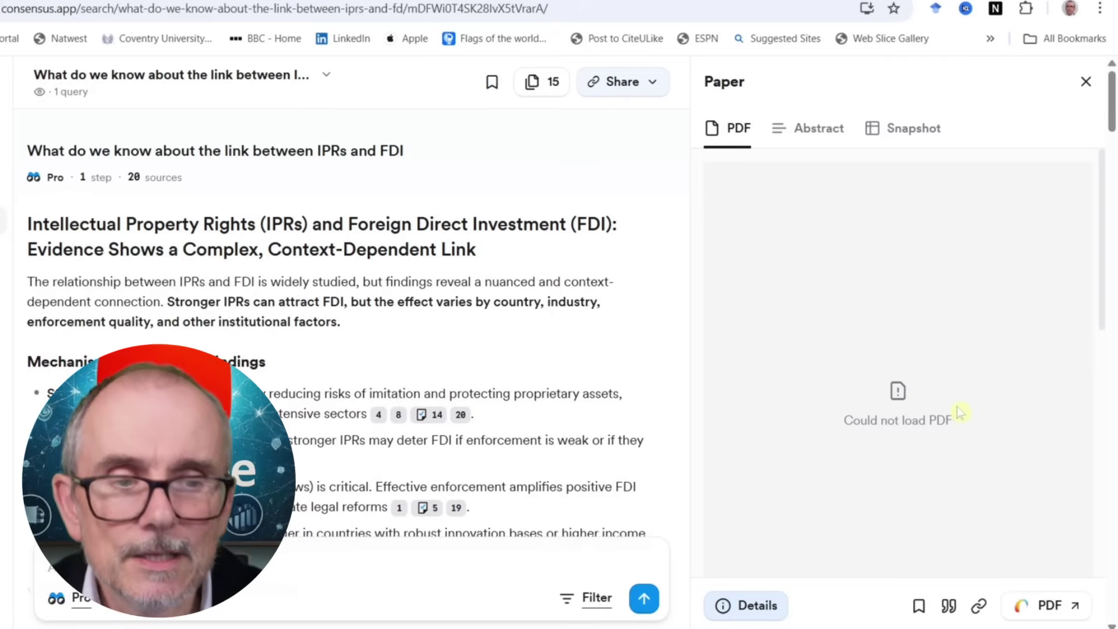
pyautogui.click(1042, 606)
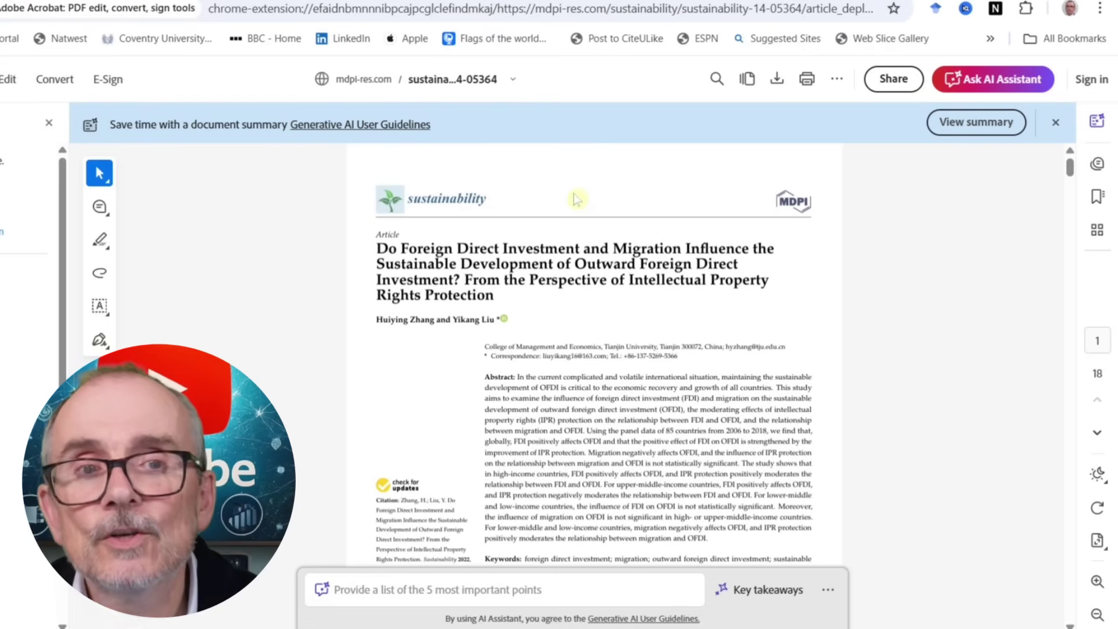
pyautogui.scroll(-5, 578, 203)
pyautogui.scroll(5, 581, 204)
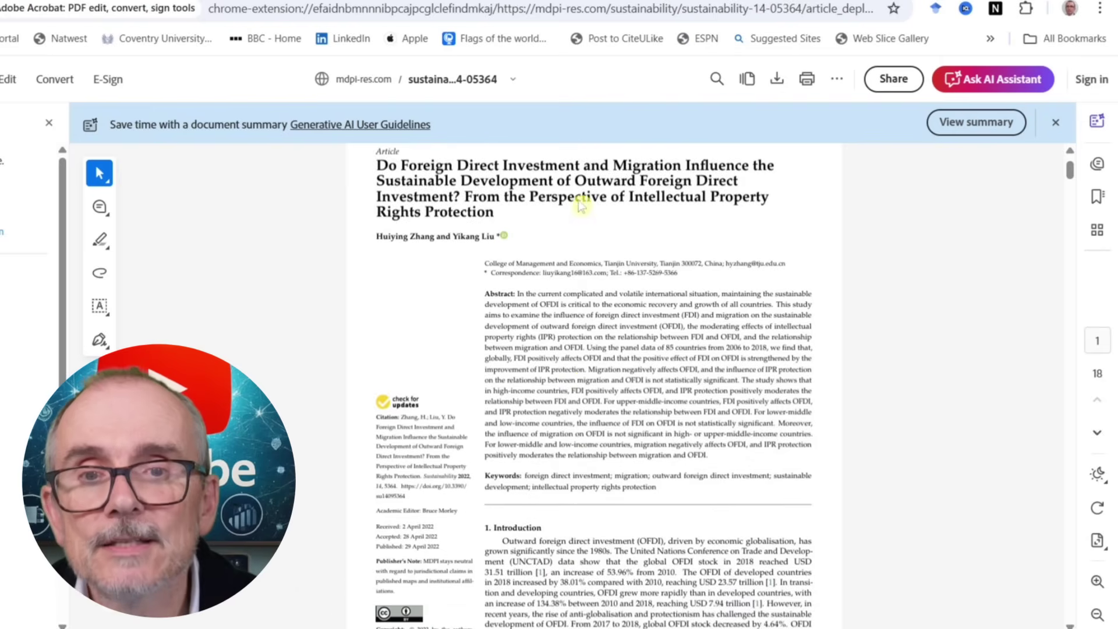
pyautogui.hotkey('ctrl', 'w')
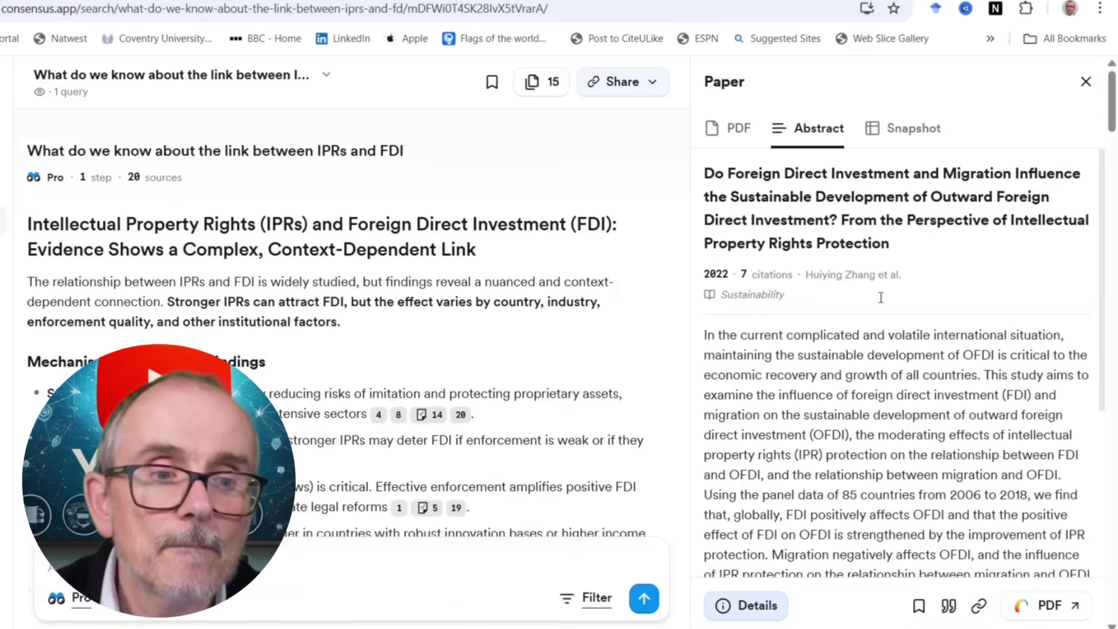
pyautogui.click(757, 606)
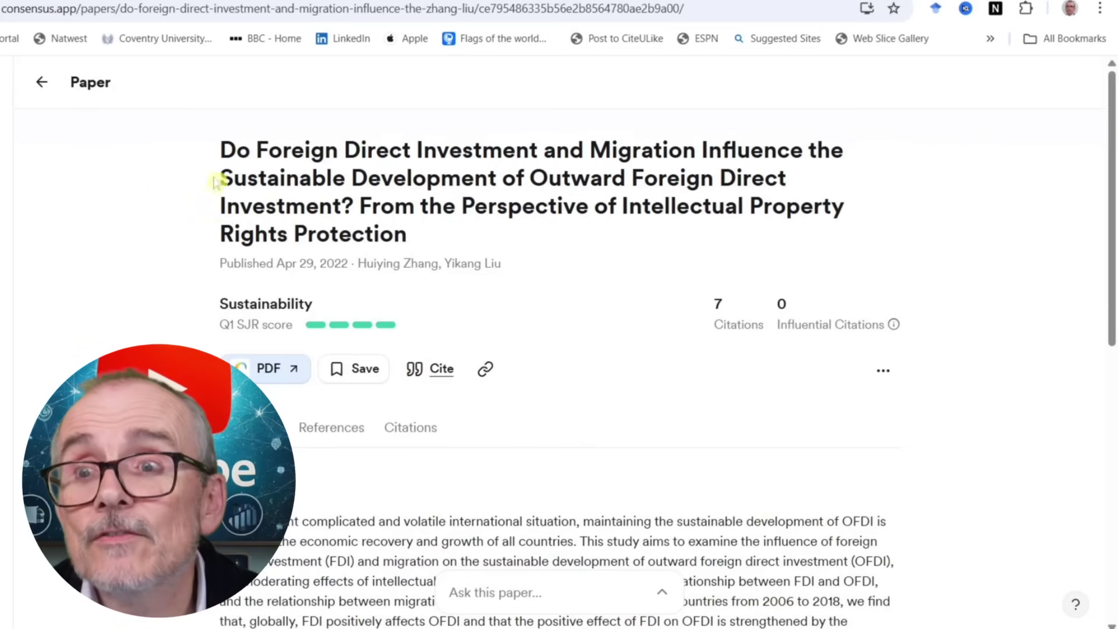
pyautogui.hotkey('alt', 'Left')
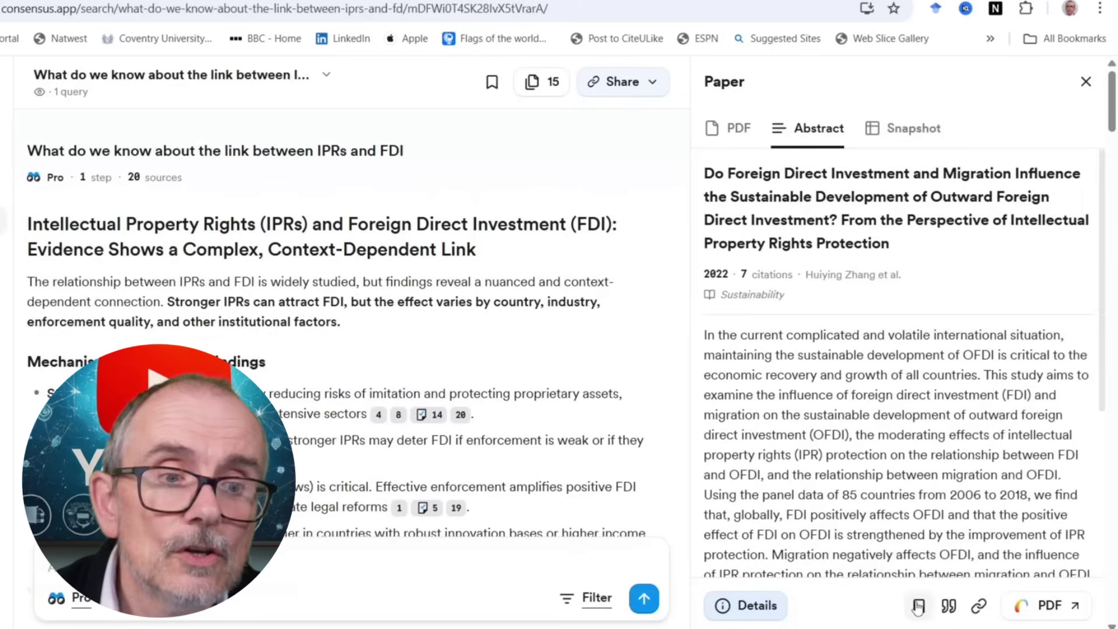
# Copy the cited paper's APA citation and export the reference as an RIS file
pyautogui.click(948, 606)
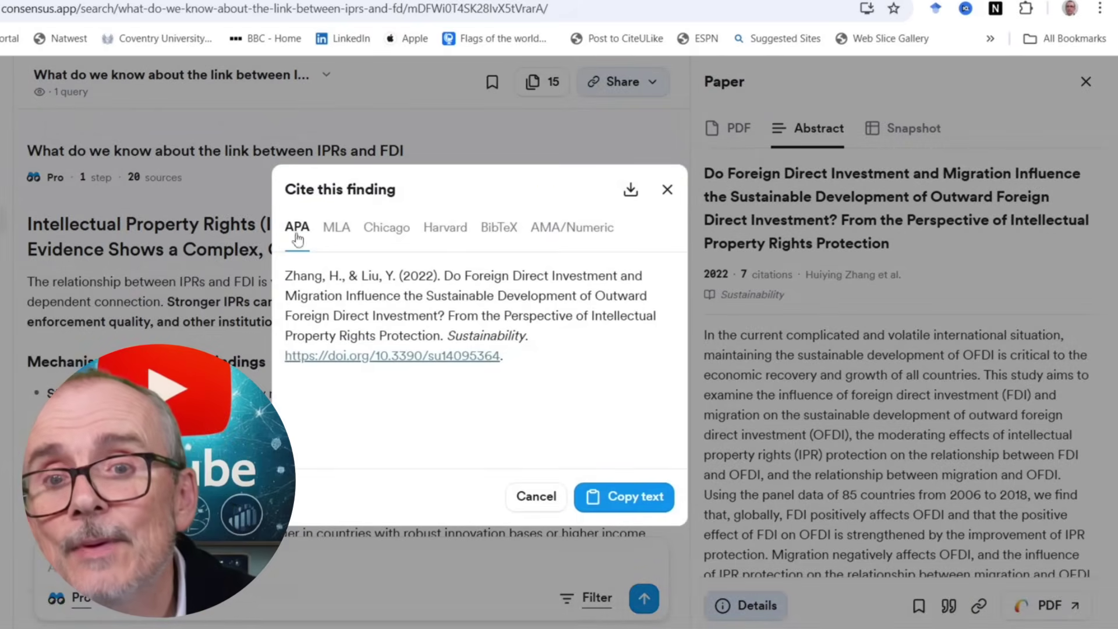
pyautogui.click(601, 504)
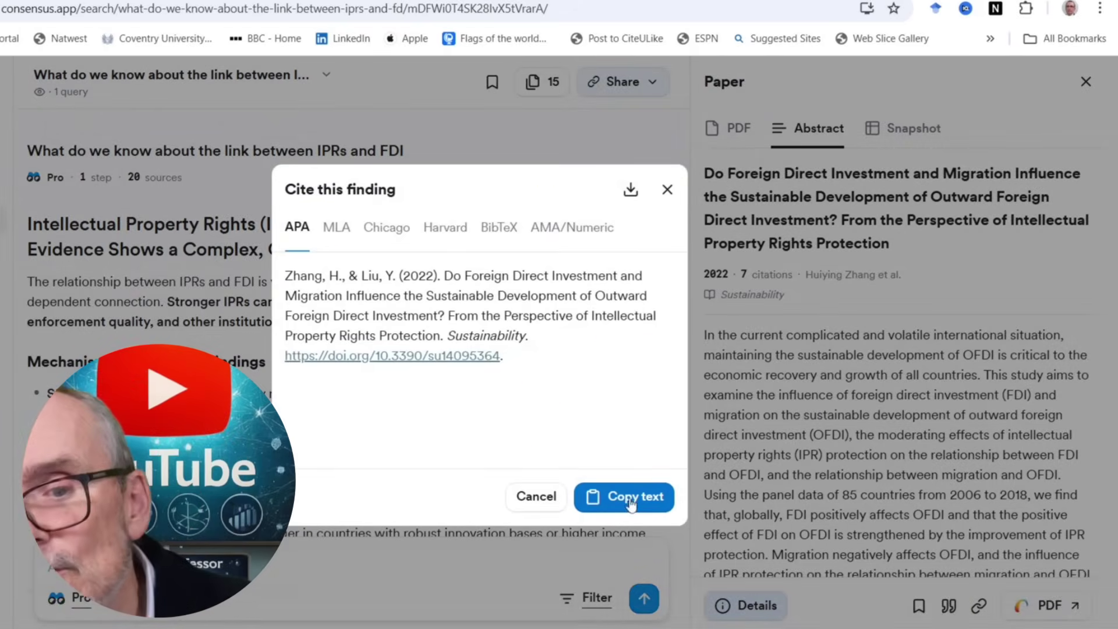
pyautogui.click(504, 228)
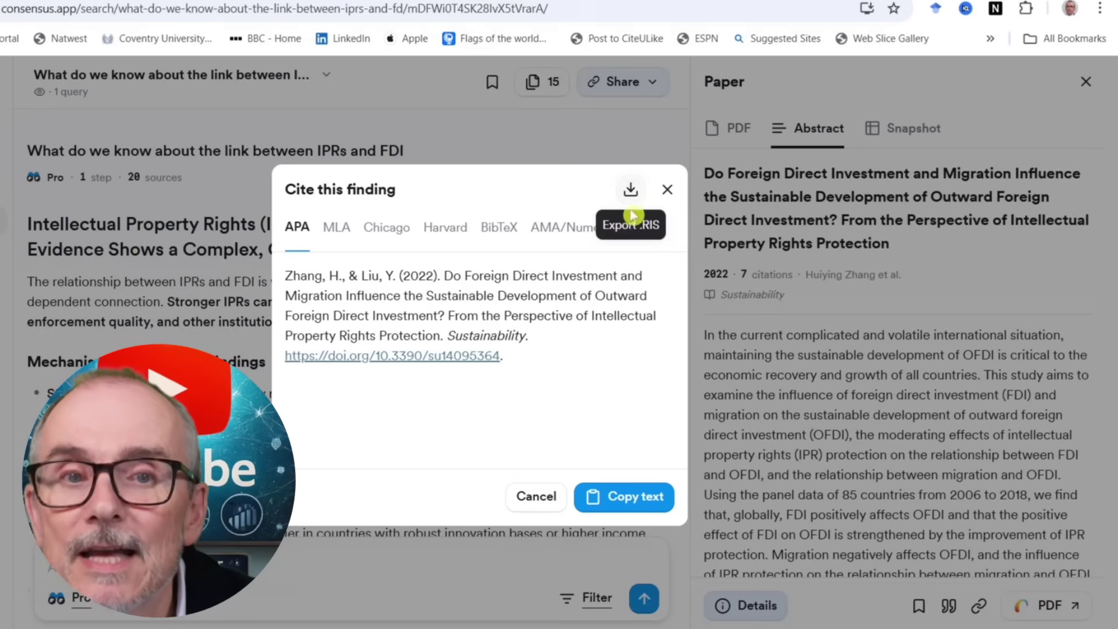
pyautogui.click(630, 192)
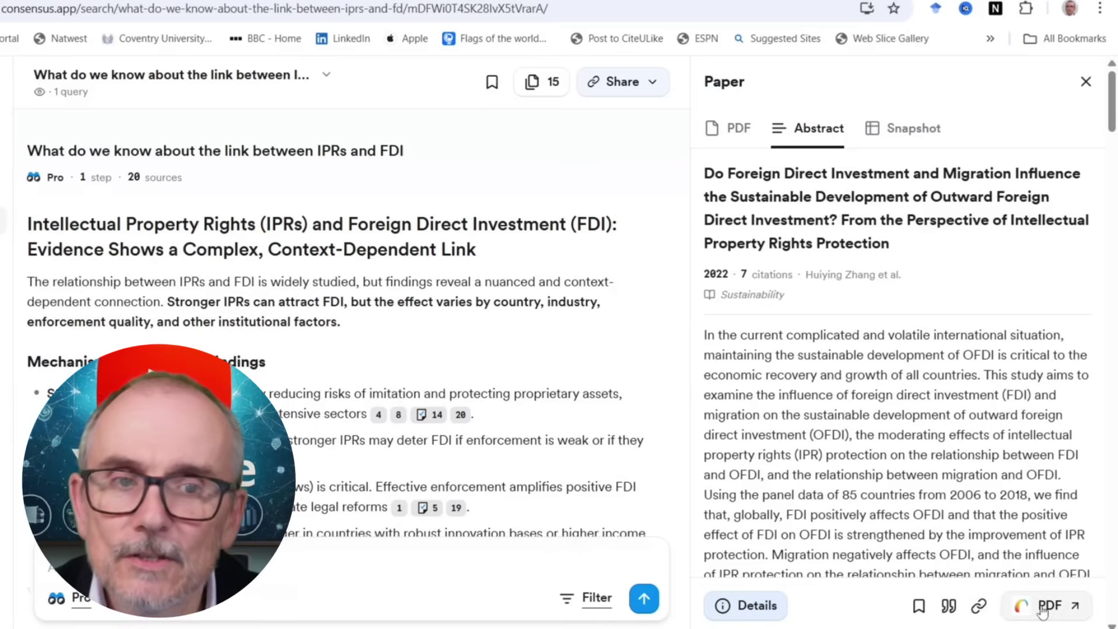
# Examine the answer's Key Claims & Evidence table, its conclusion, and the suggested follow-up searches
pyautogui.click(233, 208)
pyautogui.scroll(-10, 439, 192)
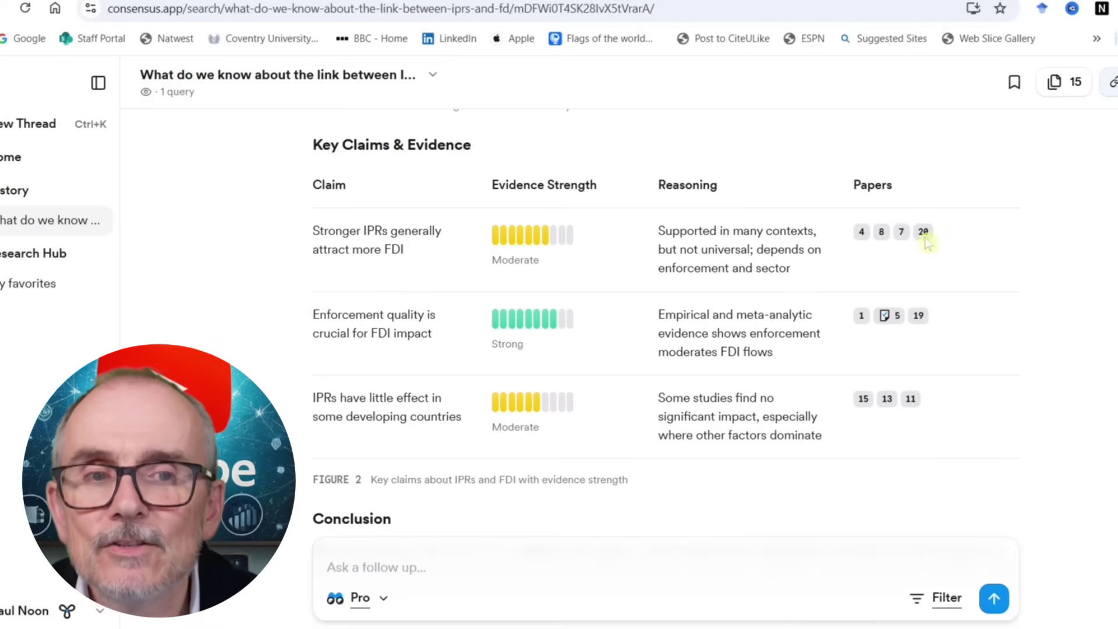
pyautogui.scroll(-2, 636, 243)
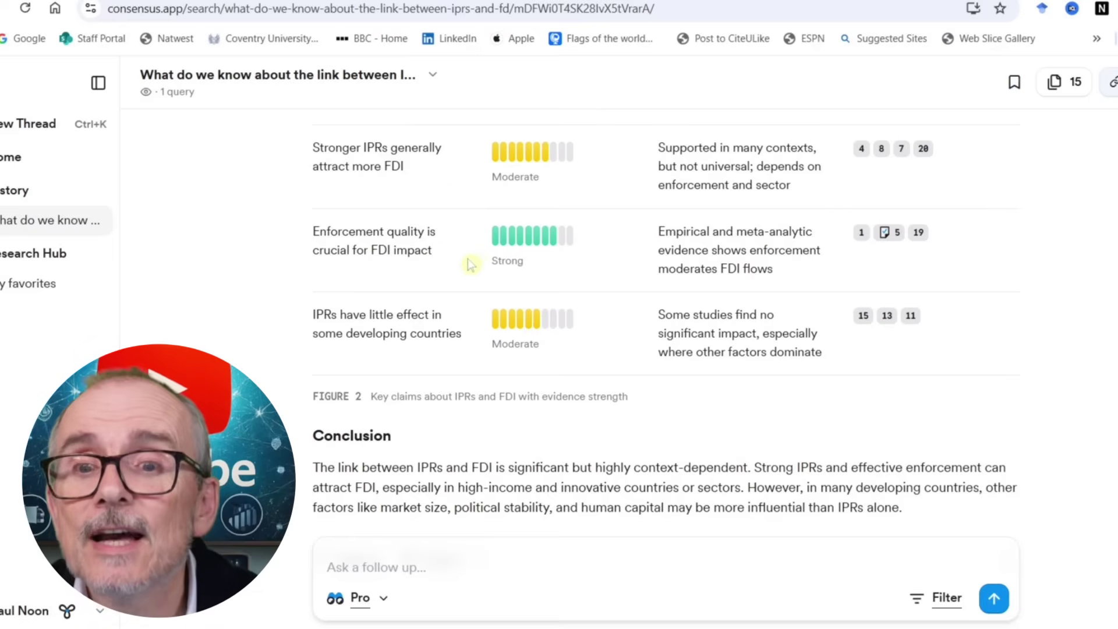
pyautogui.scroll(-1, 466, 259)
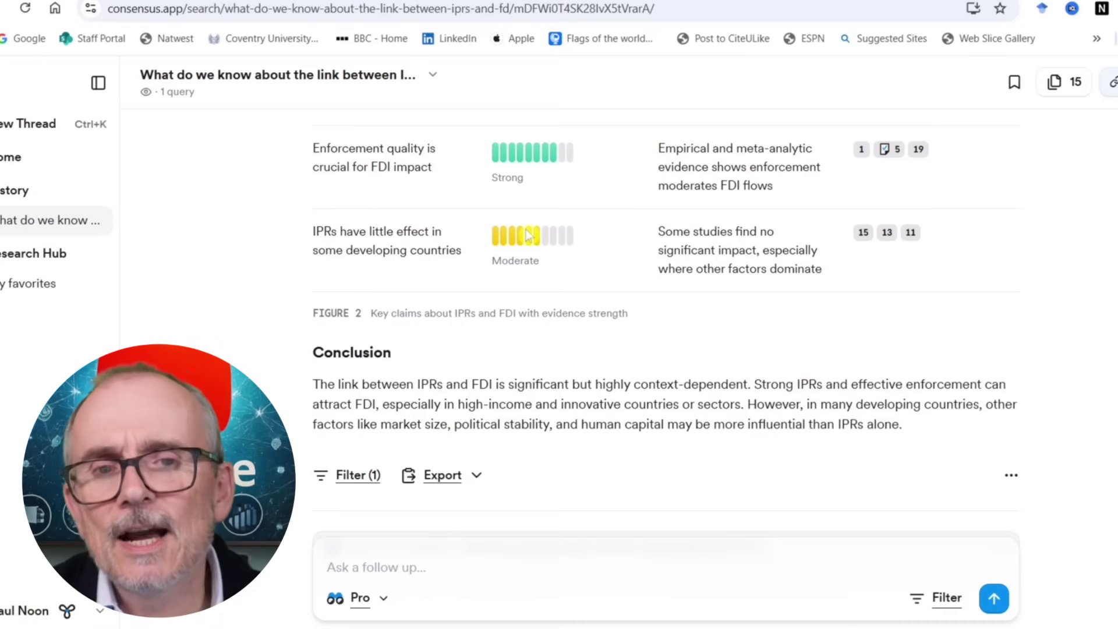
pyautogui.scroll(-4, 527, 236)
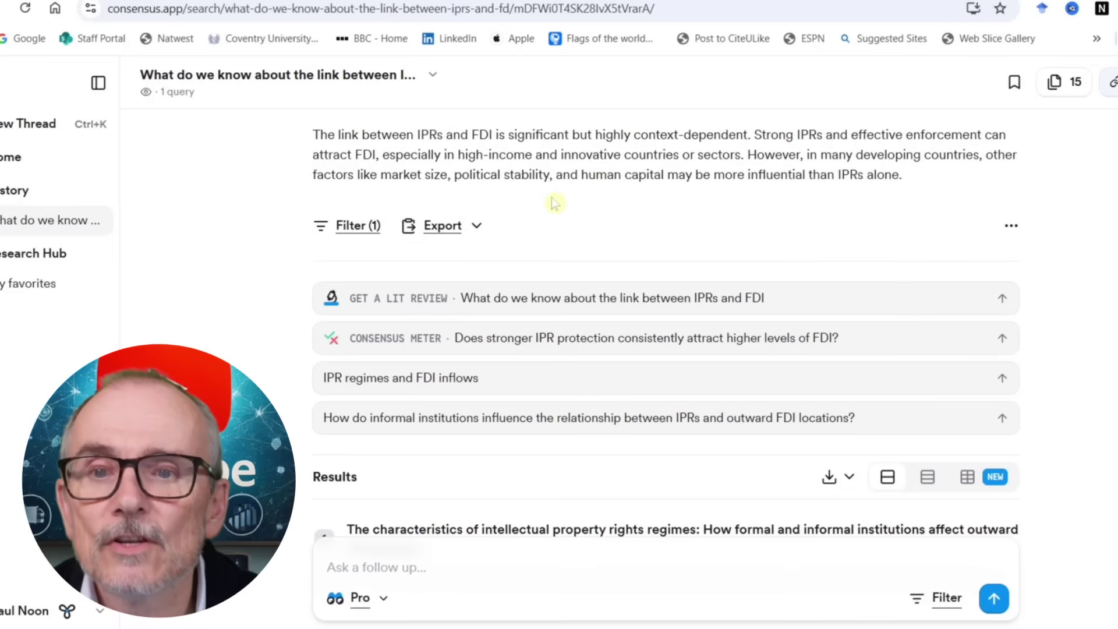
pyautogui.scroll(-1, 551, 207)
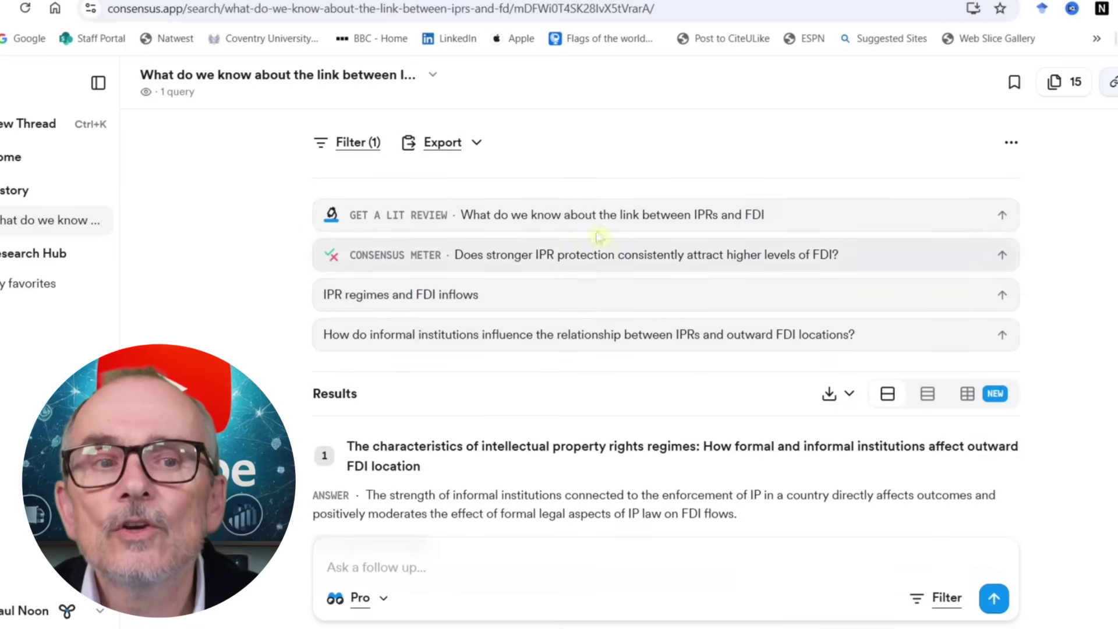
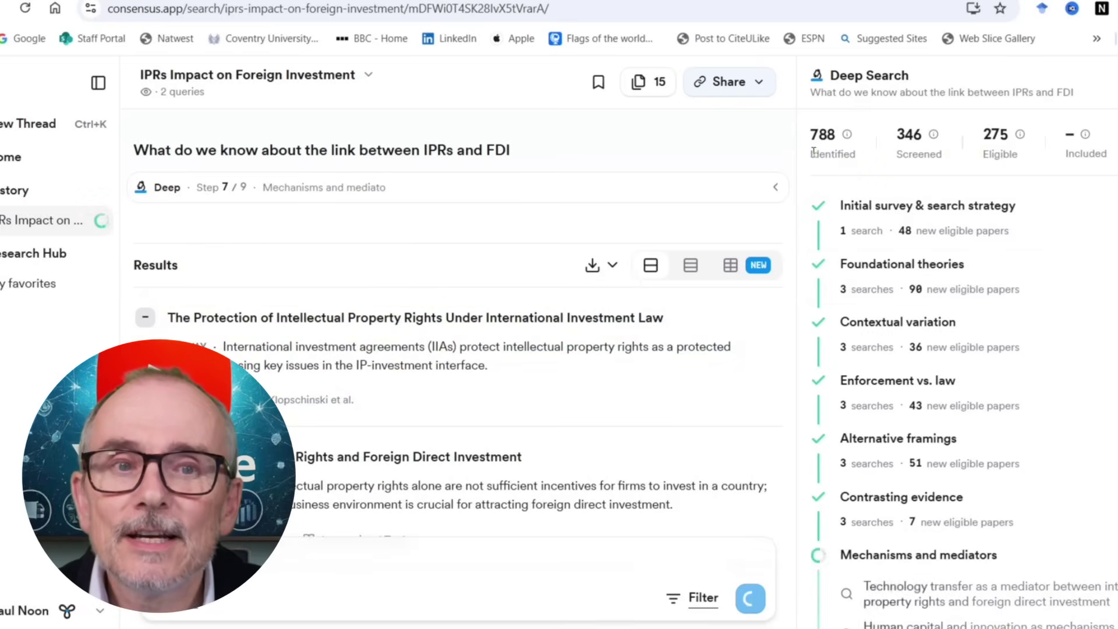
# Examine the Deep Search paper counts and read the literature review's introduction, IPRs and FDI link meter, methods, search strategy and results
pyautogui.moveTo(847, 137)
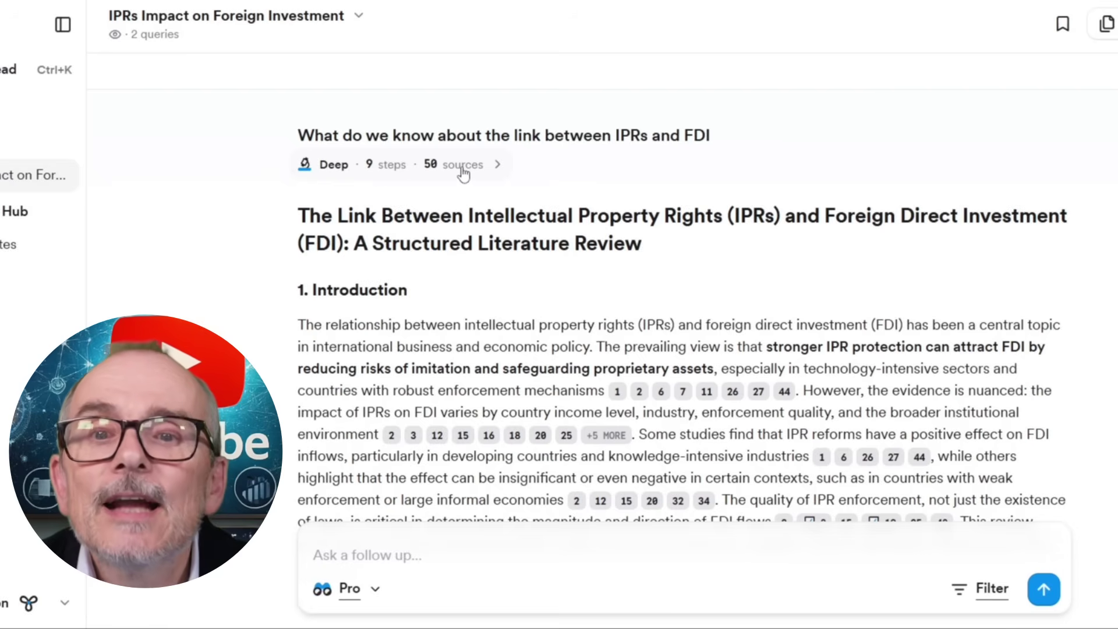
pyautogui.scroll(-2, 472, 177)
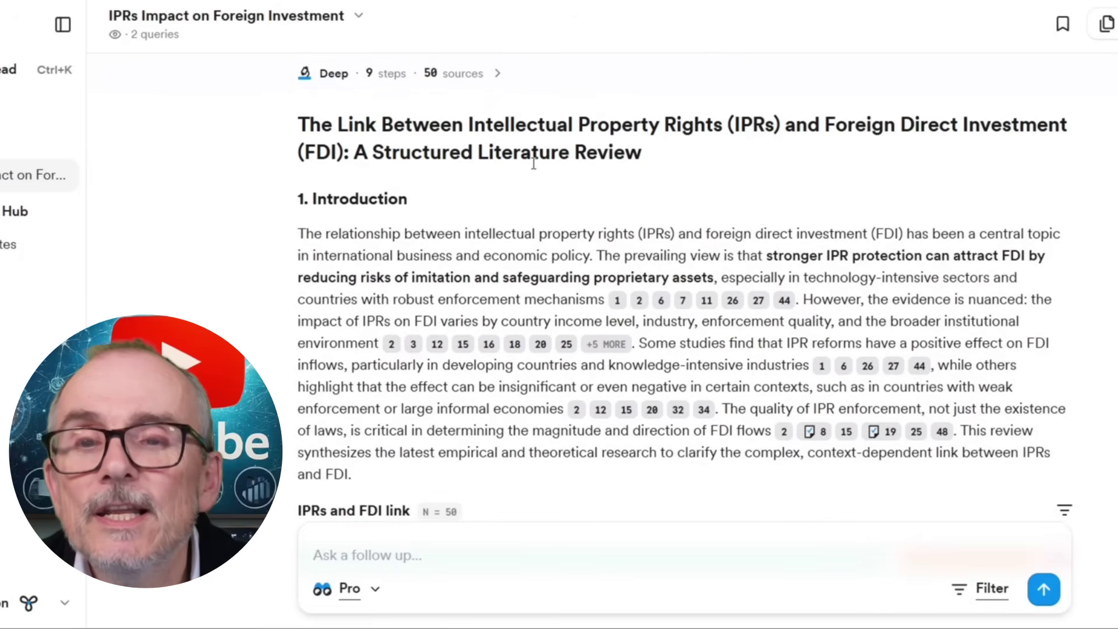
pyautogui.scroll(-2, 420, 216)
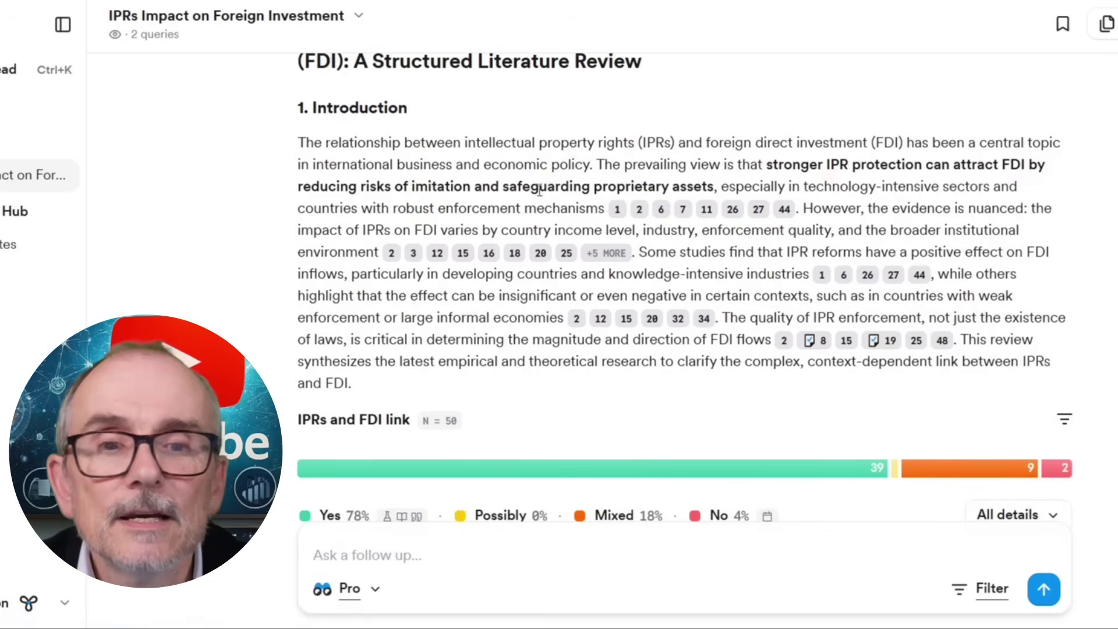
pyautogui.scroll(-5, 534, 265)
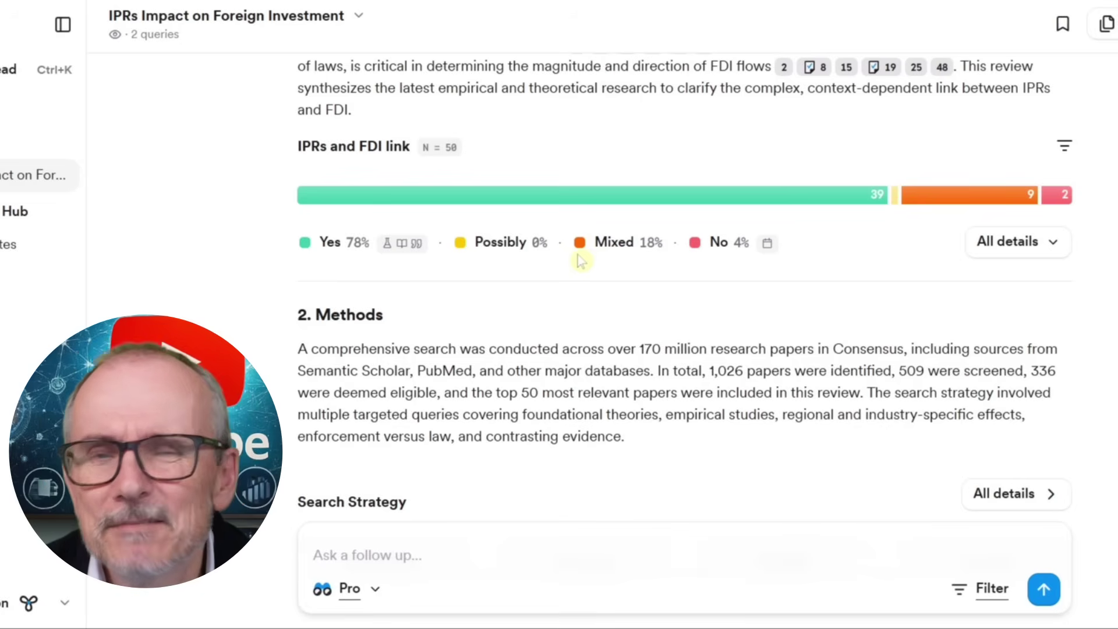
pyautogui.scroll(-3, 579, 259)
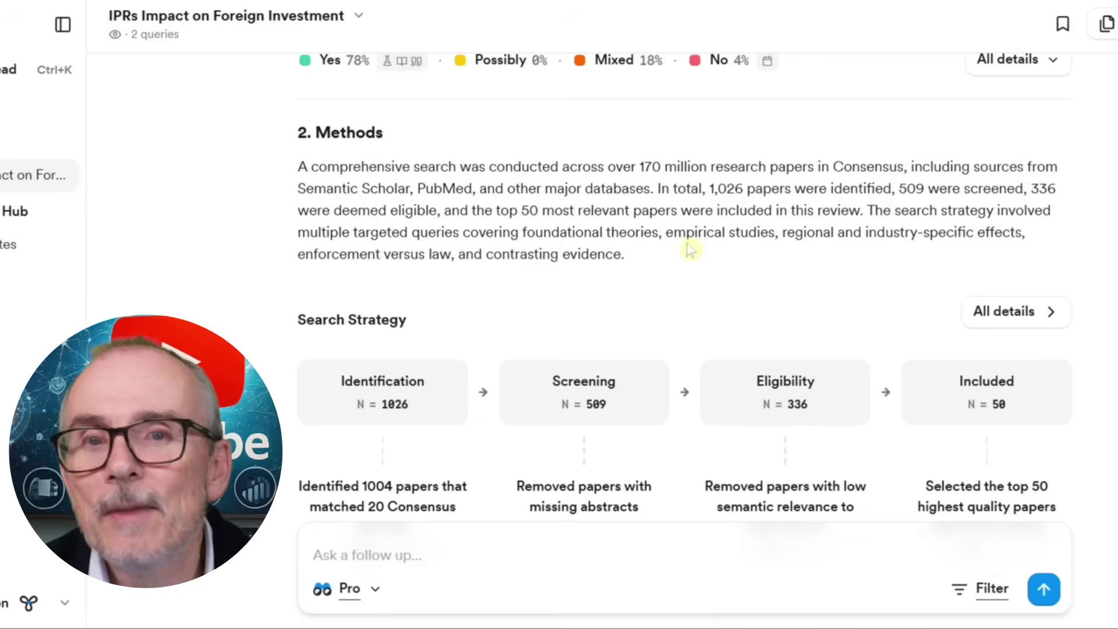
pyautogui.scroll(-5, 689, 250)
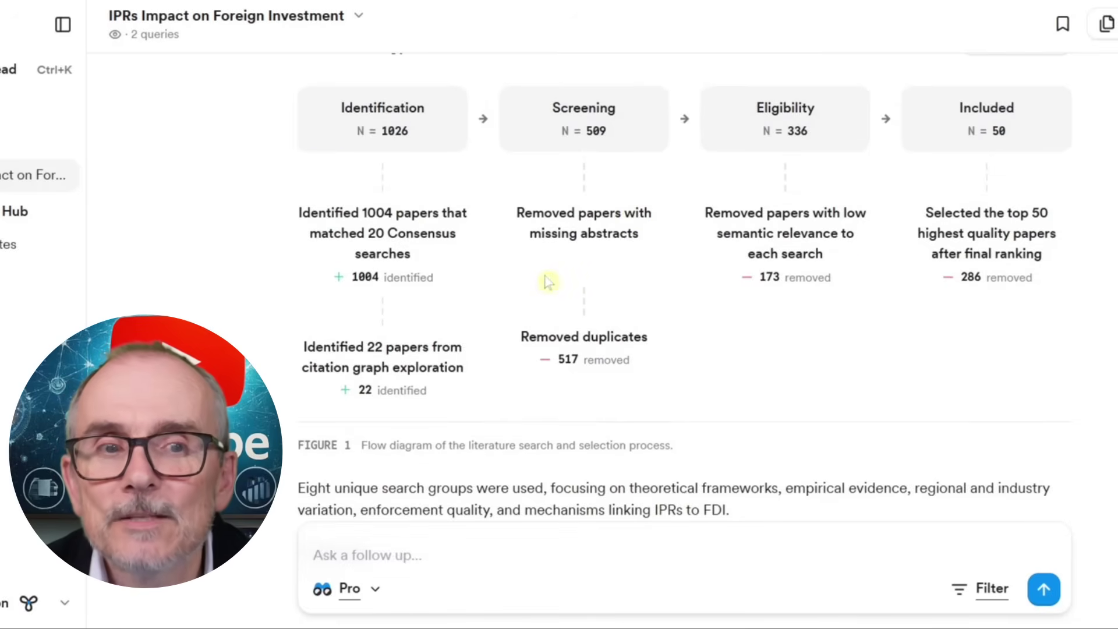
pyautogui.scroll(-3, 547, 282)
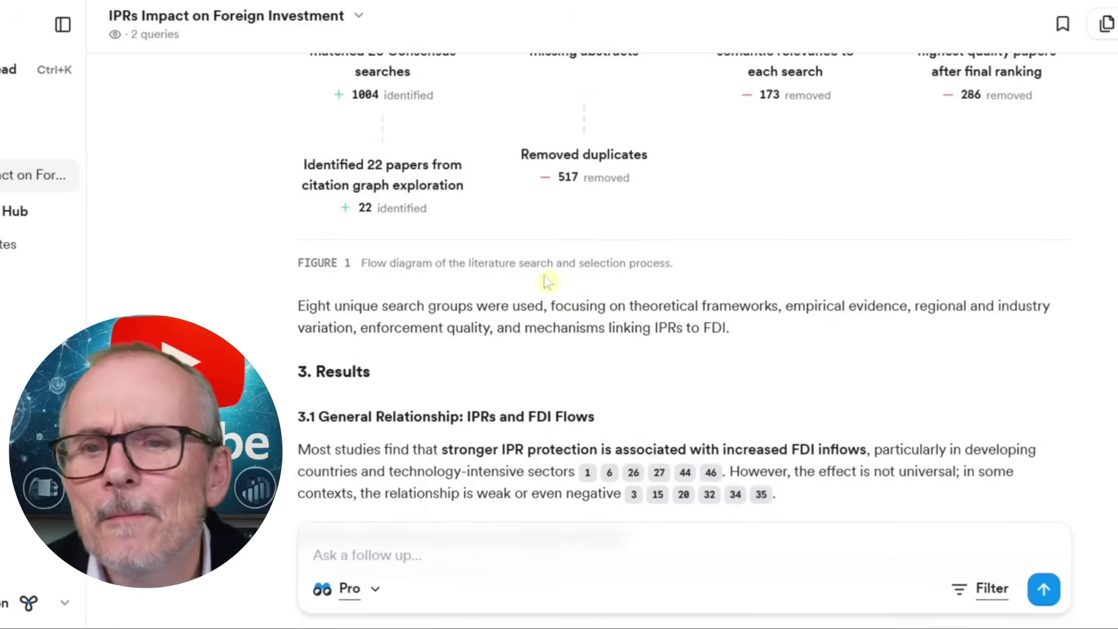
pyautogui.scroll(-2, 500, 320)
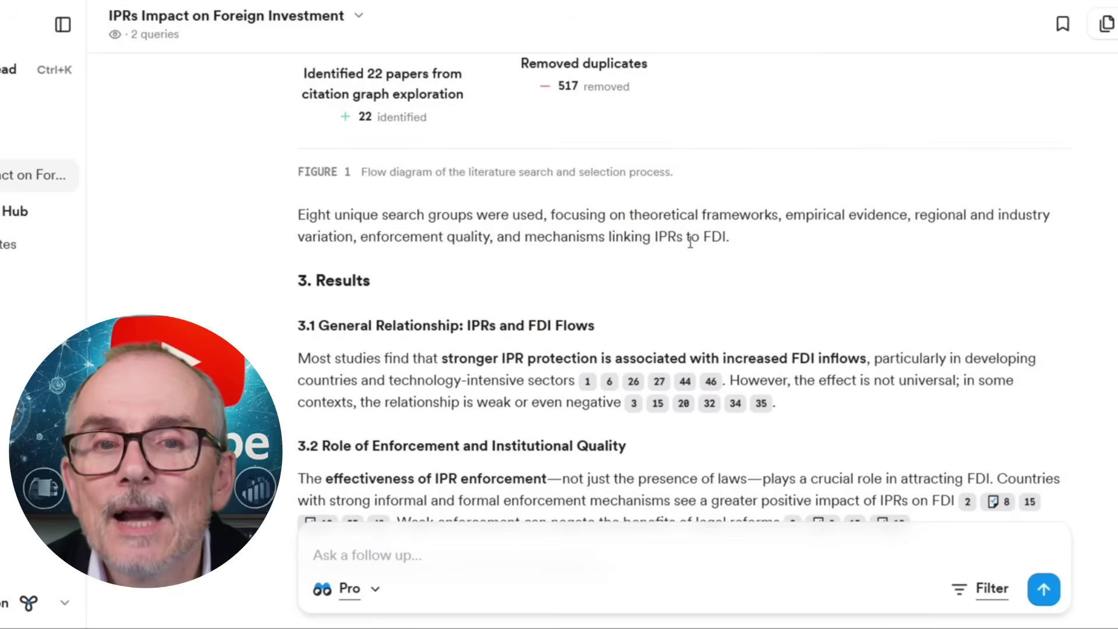
pyautogui.scroll(-10, 577, 201)
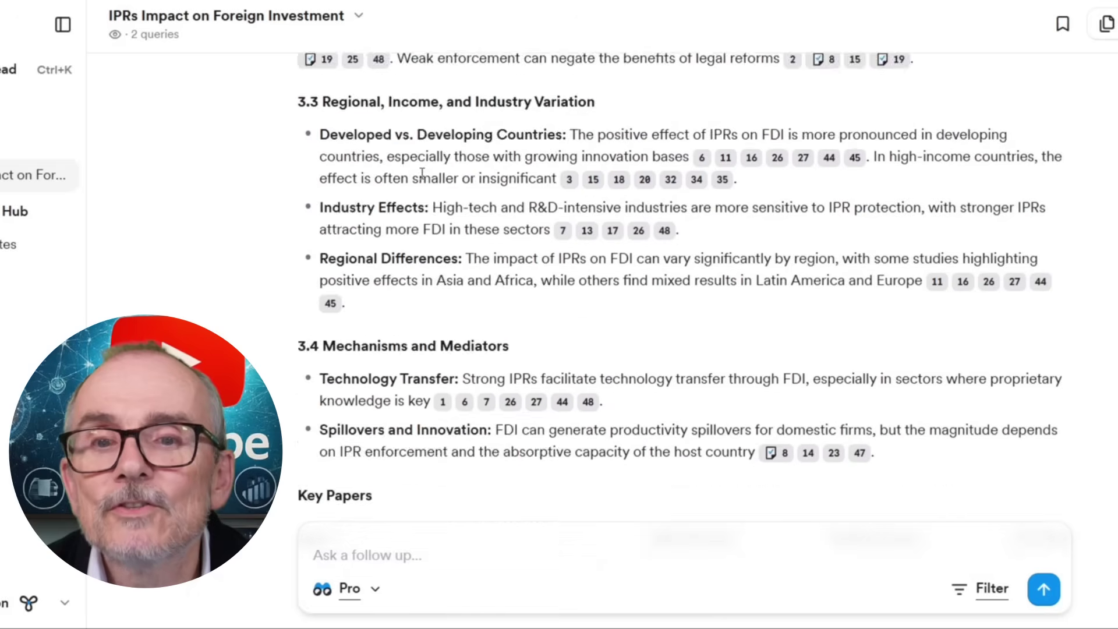
# Read the literature review's key papers, top contributors, discussion, and Claims and Evidence Table
pyautogui.scroll(-3, 420, 187)
pyautogui.scroll(-5, 439, 210)
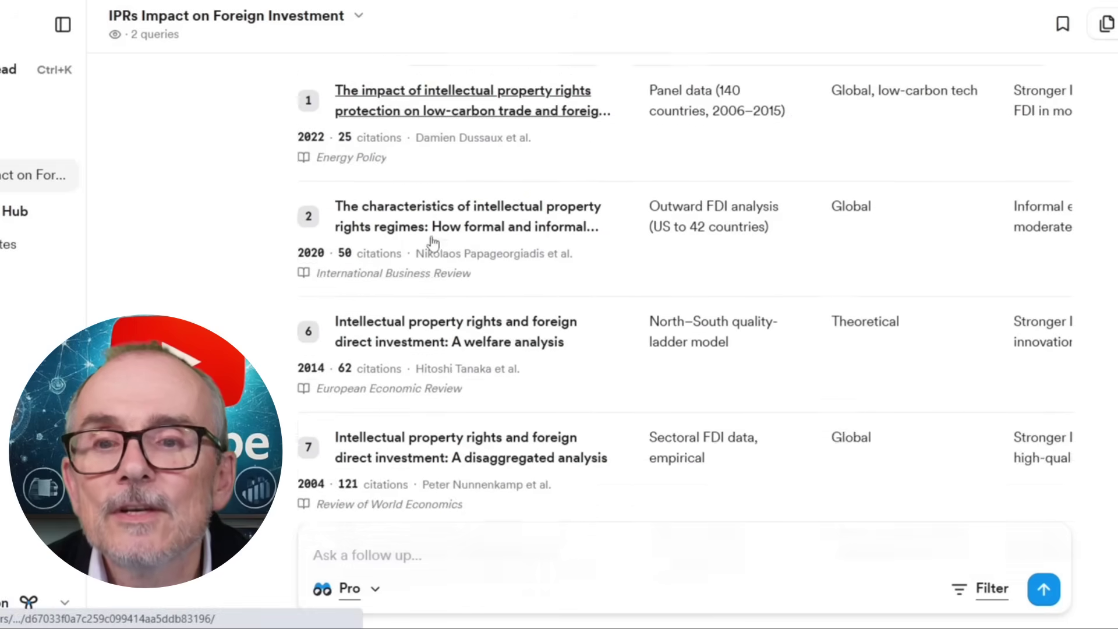
pyautogui.scroll(-2, 428, 256)
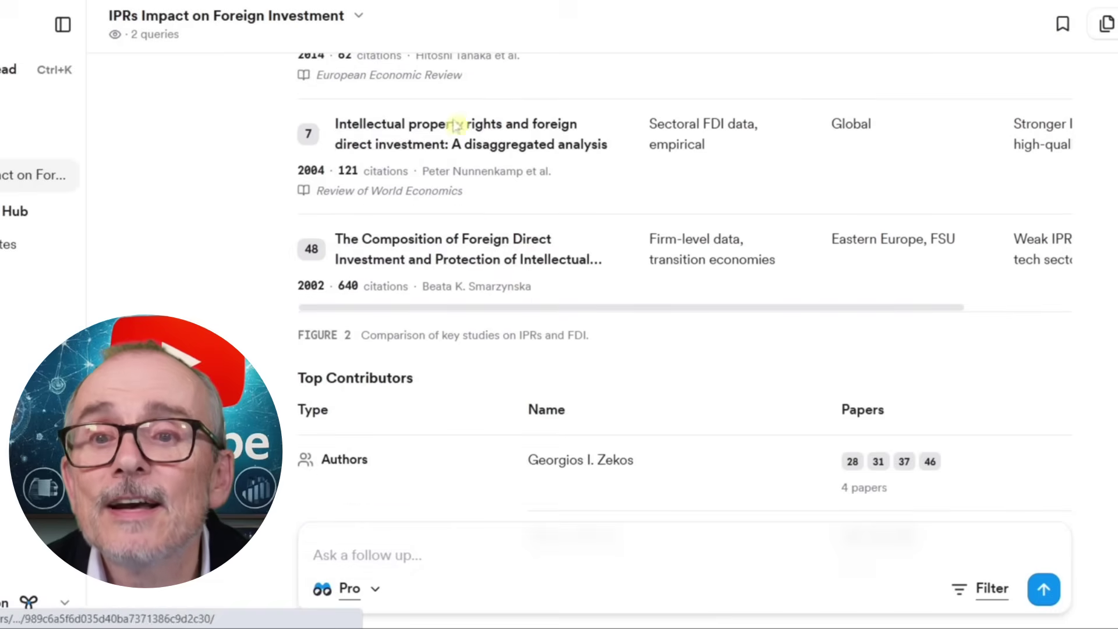
pyautogui.scroll(-14, 471, 212)
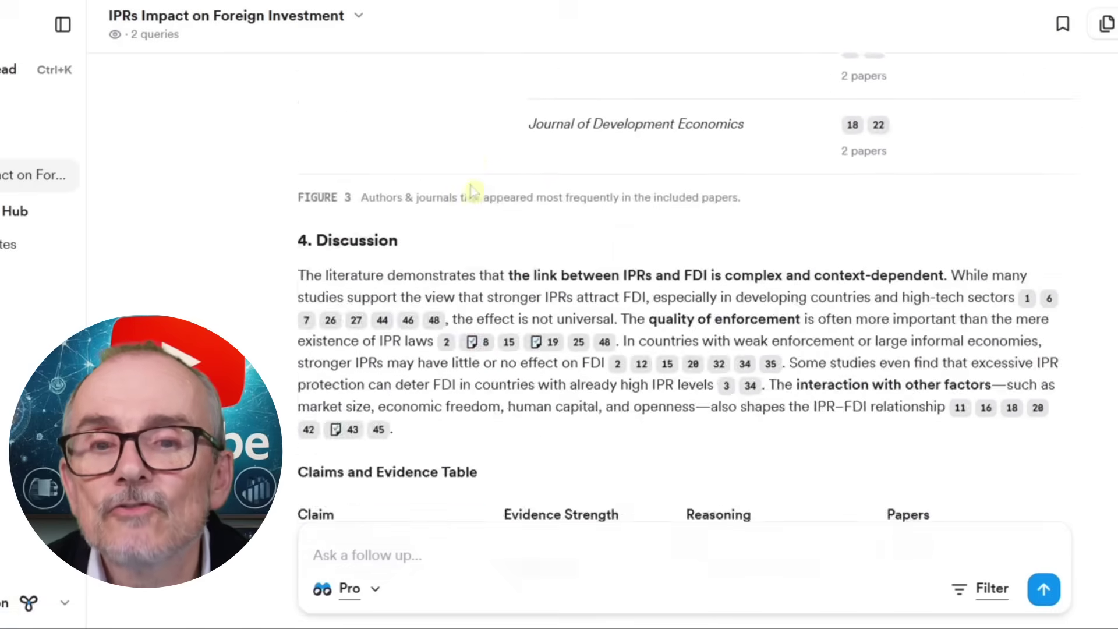
pyautogui.scroll(2, 471, 188)
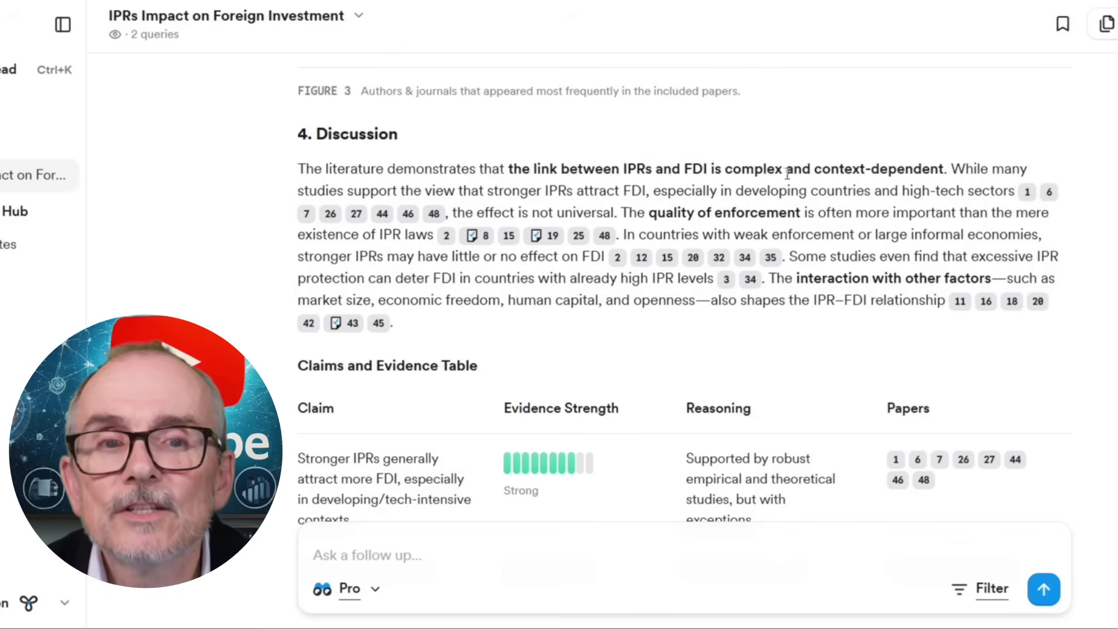
pyautogui.scroll(-6, 666, 195)
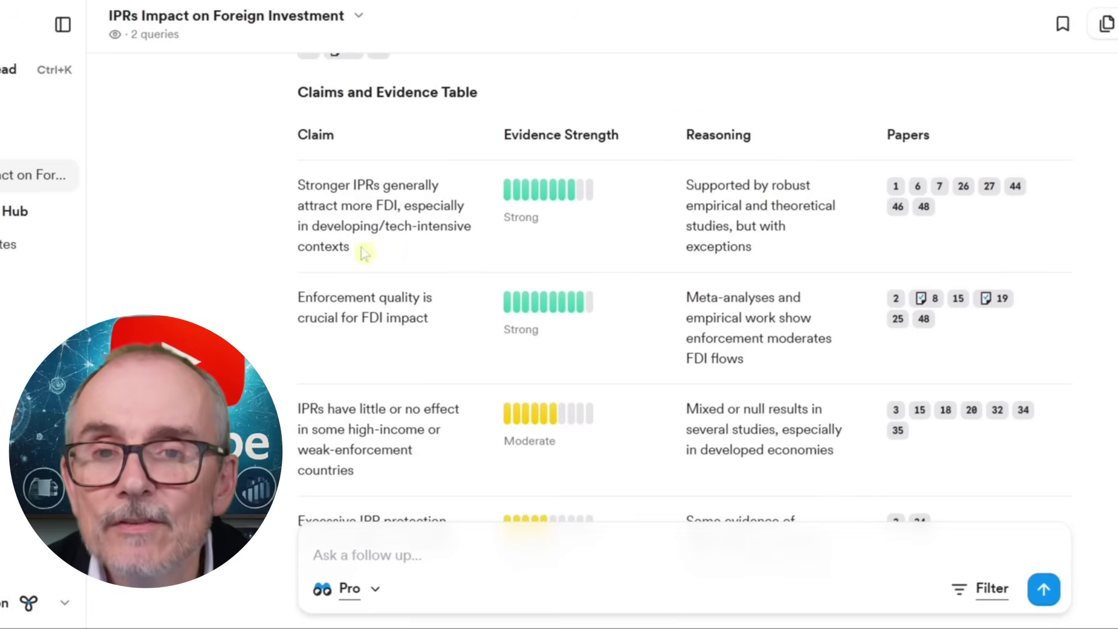
pyautogui.scroll(-4, 406, 131)
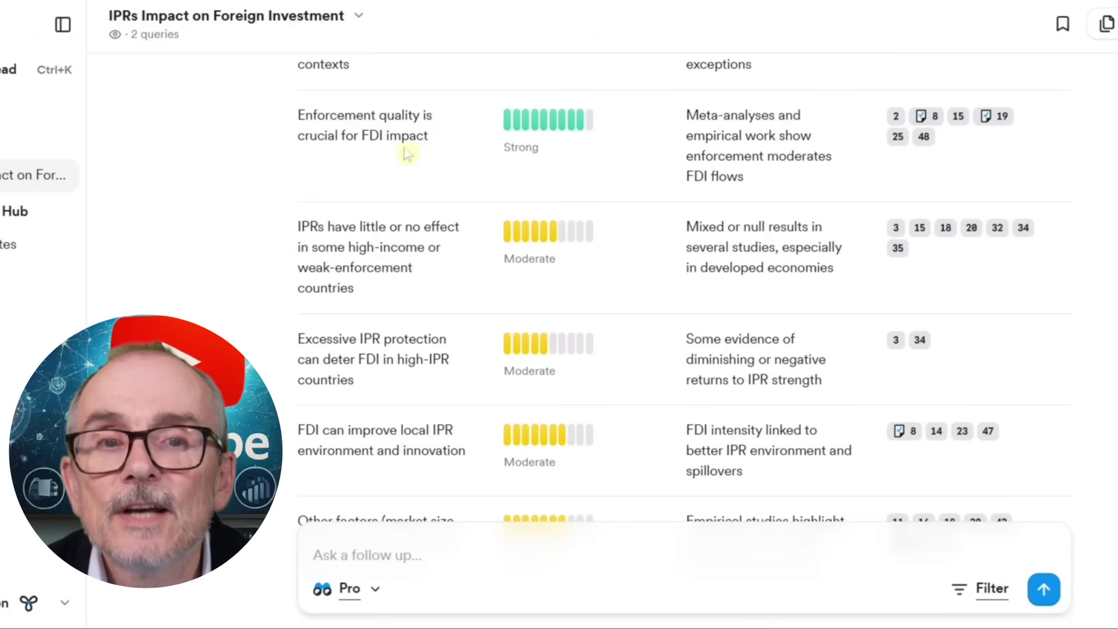
pyautogui.scroll(-2, 341, 180)
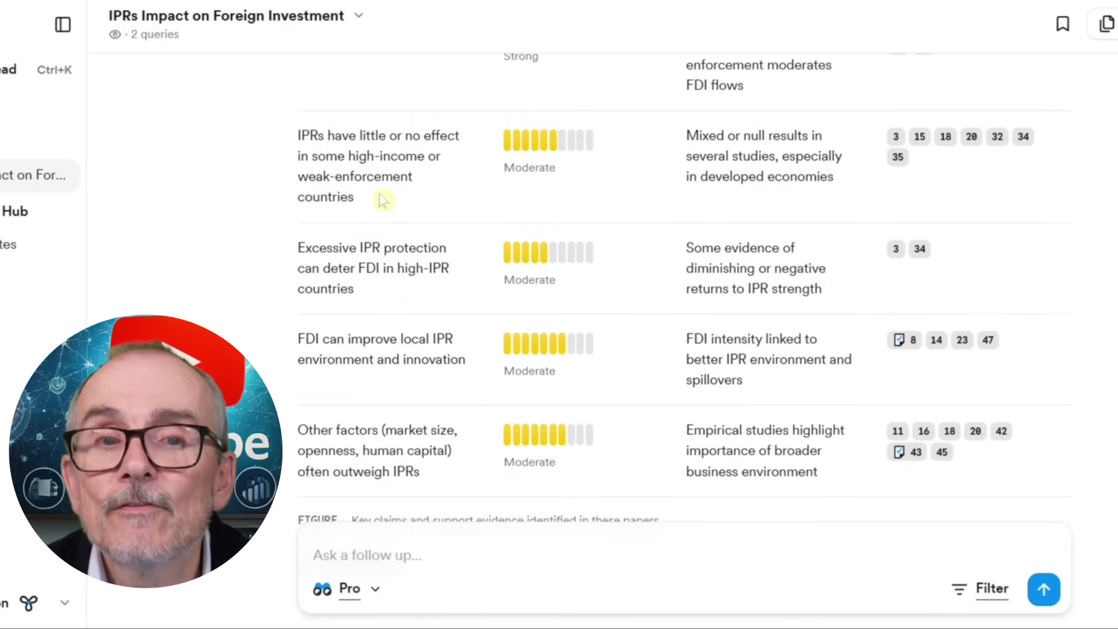
# Read the review's conclusion, Research Gaps Matrix and open research questions
pyautogui.scroll(-9, 424, 166)
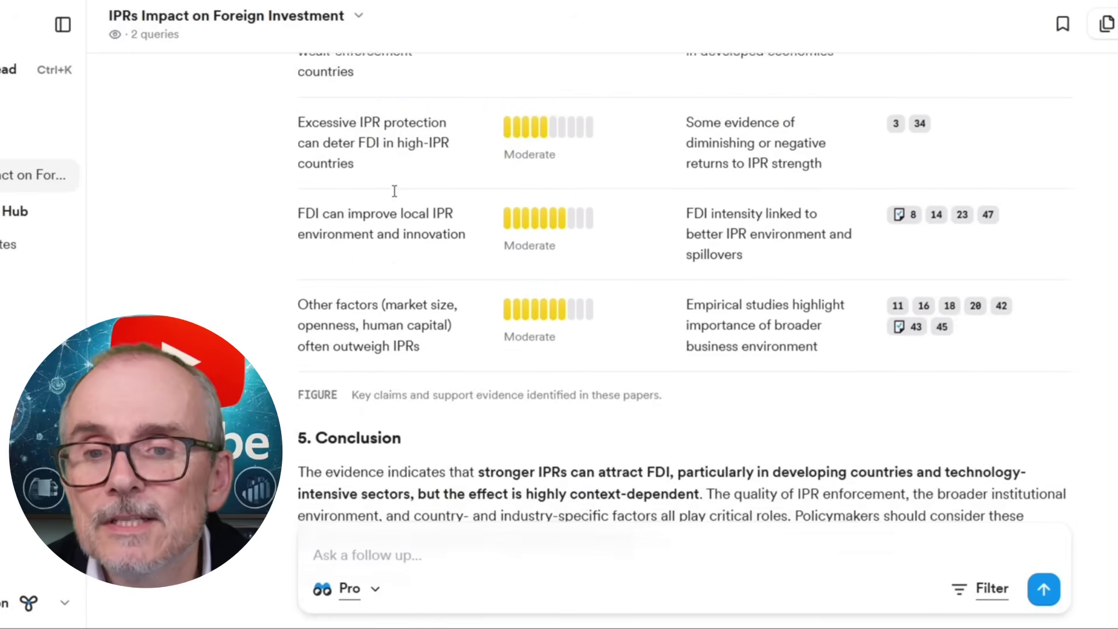
pyautogui.scroll(-2, 442, 131)
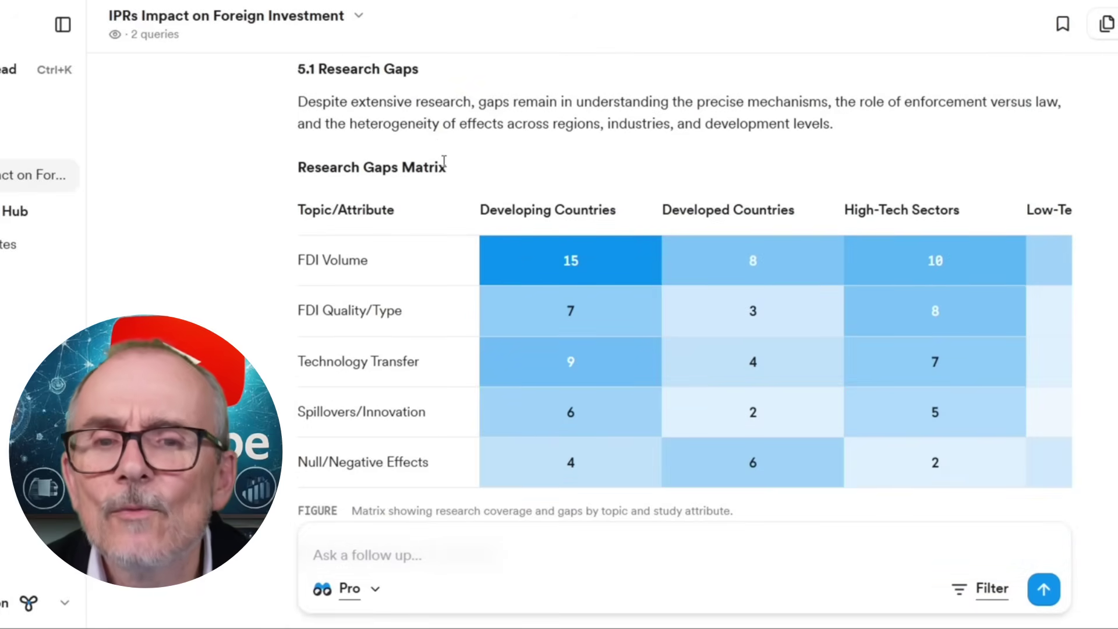
pyautogui.scroll(-2, 386, 118)
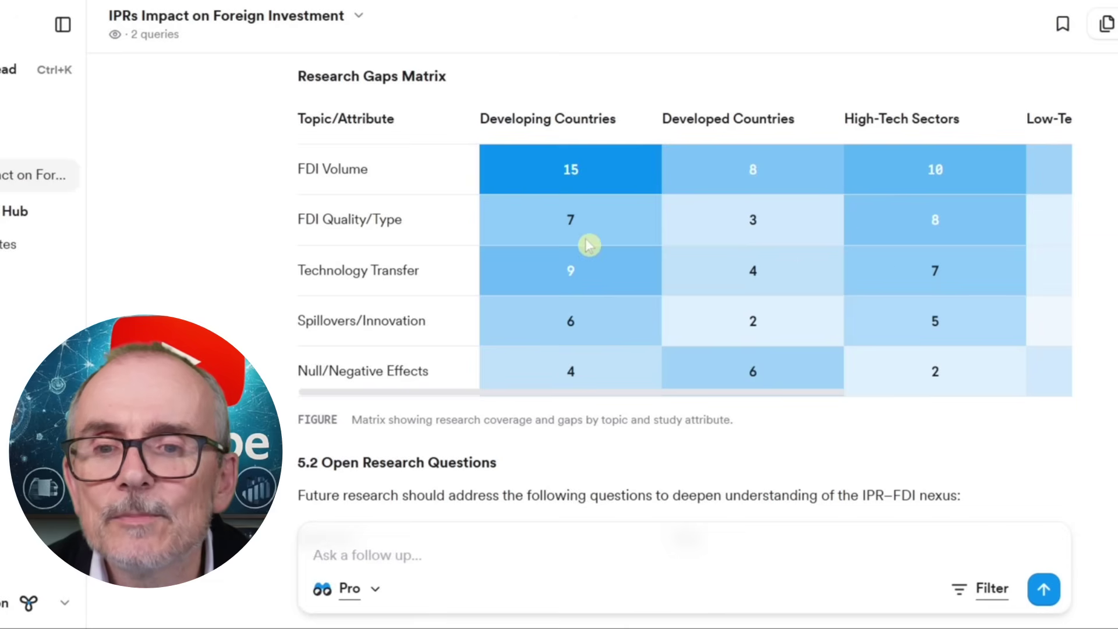
pyautogui.scroll(-6, 589, 244)
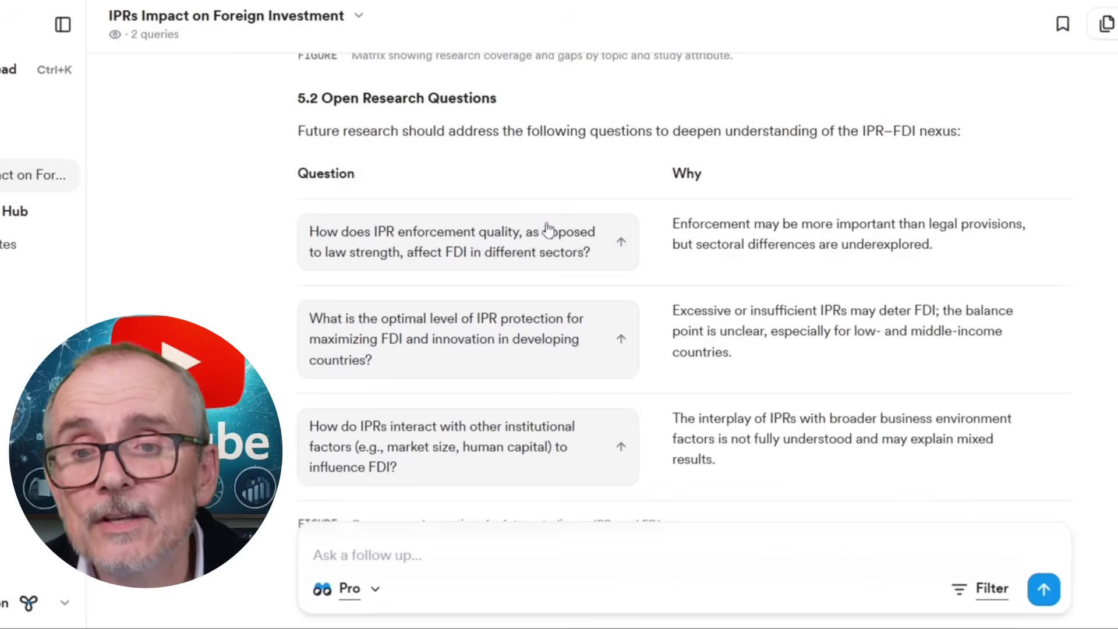
# Browse the Deep Search results list, examining the papers' key takeaways and their Highly Cited and Literature Review labels
pyautogui.scroll(-5, 549, 232)
pyautogui.scroll(-8, 538, 250)
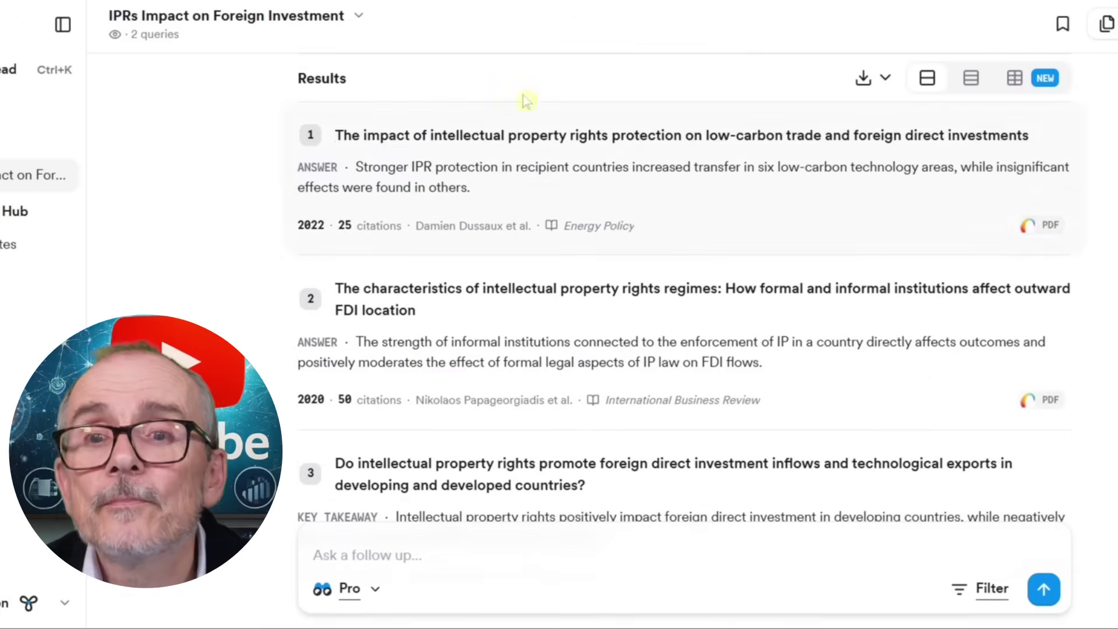
pyautogui.scroll(-20, 549, 157)
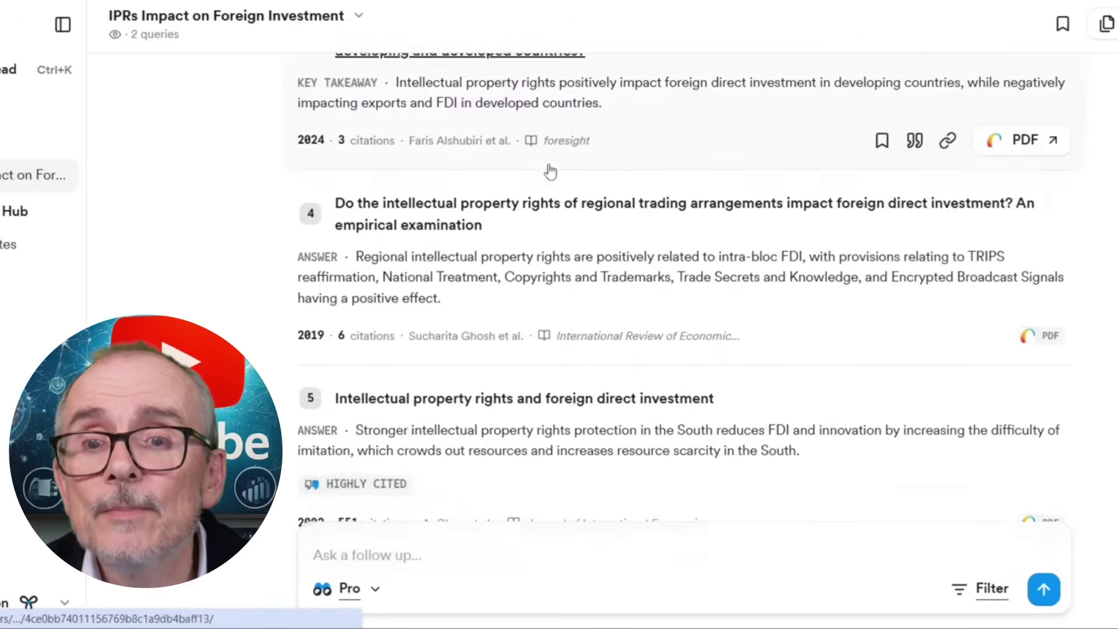
pyautogui.scroll(-3, 464, 150)
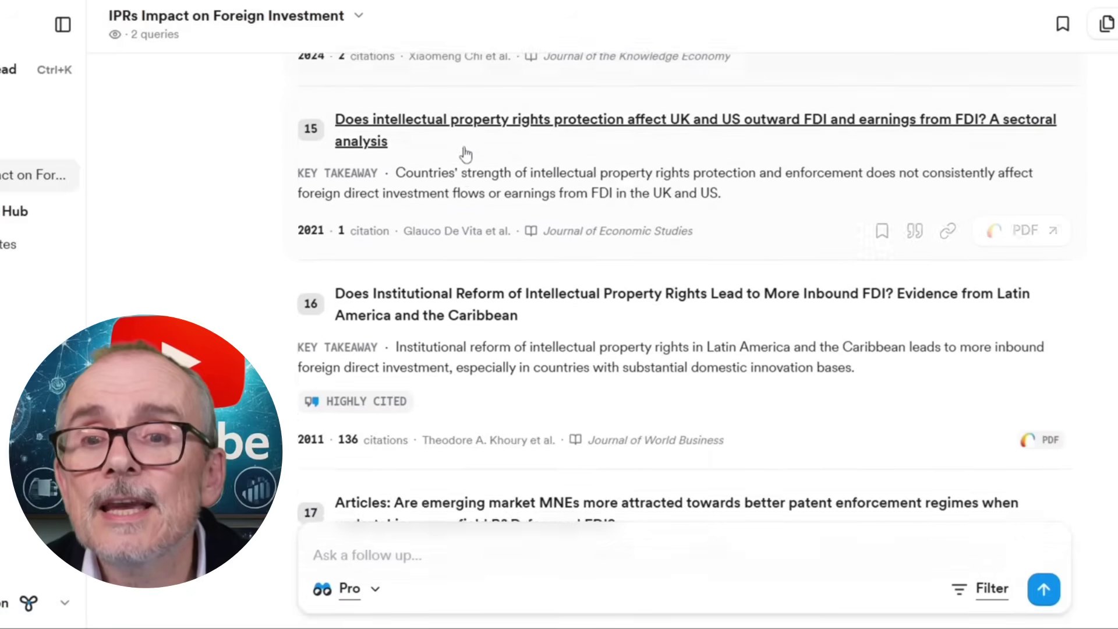
pyautogui.moveTo(373, 313)
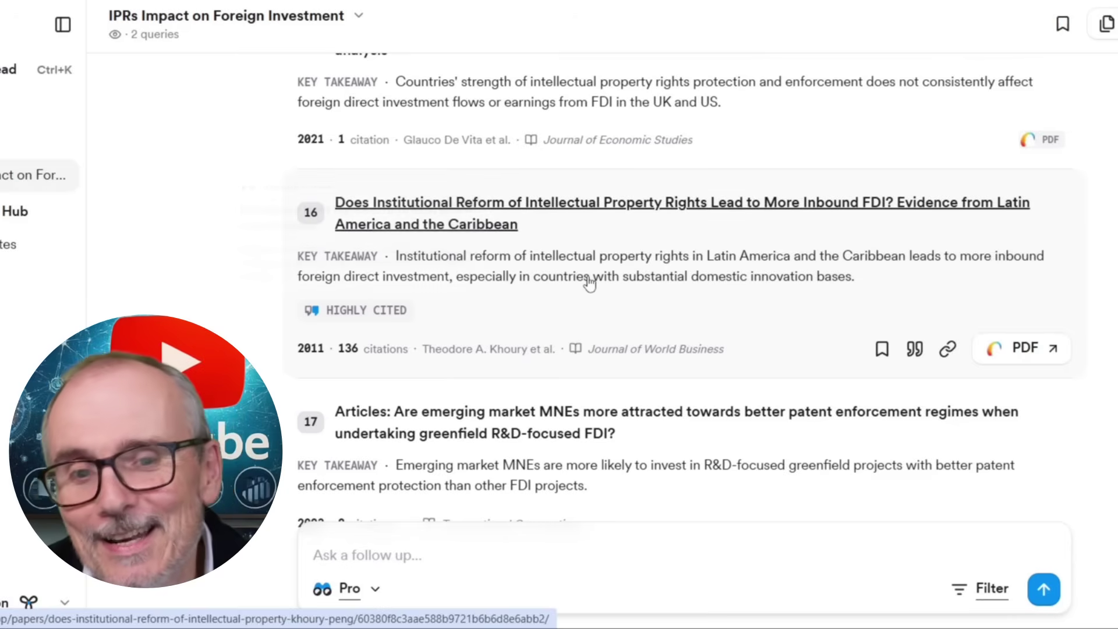
pyautogui.scroll(-3, 581, 282)
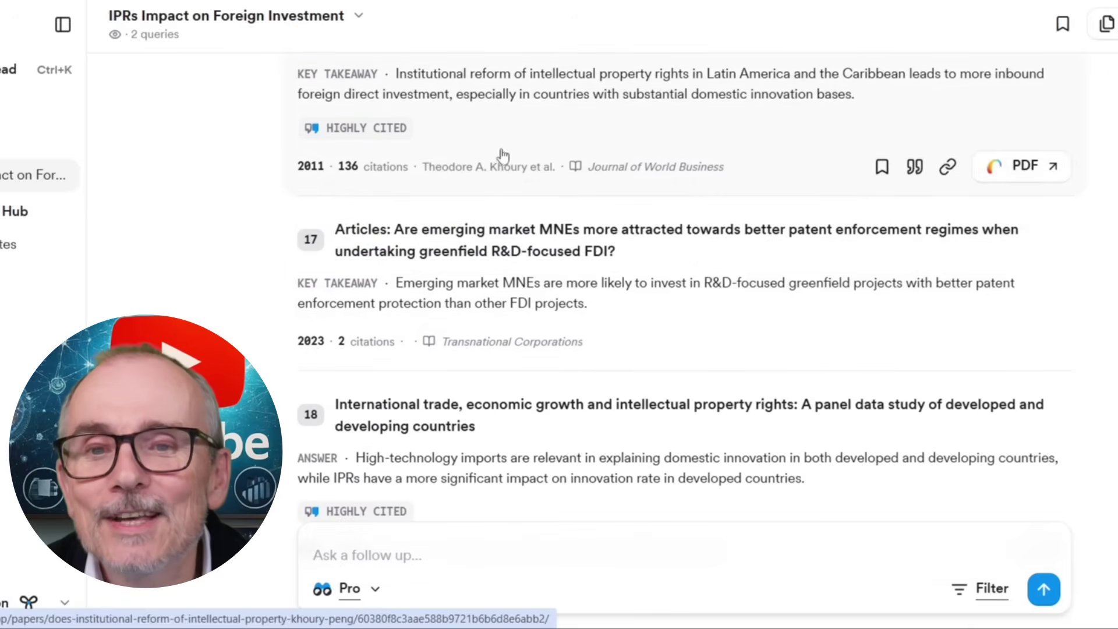
pyautogui.scroll(-3, 486, 178)
pyautogui.scroll(-3, 483, 183)
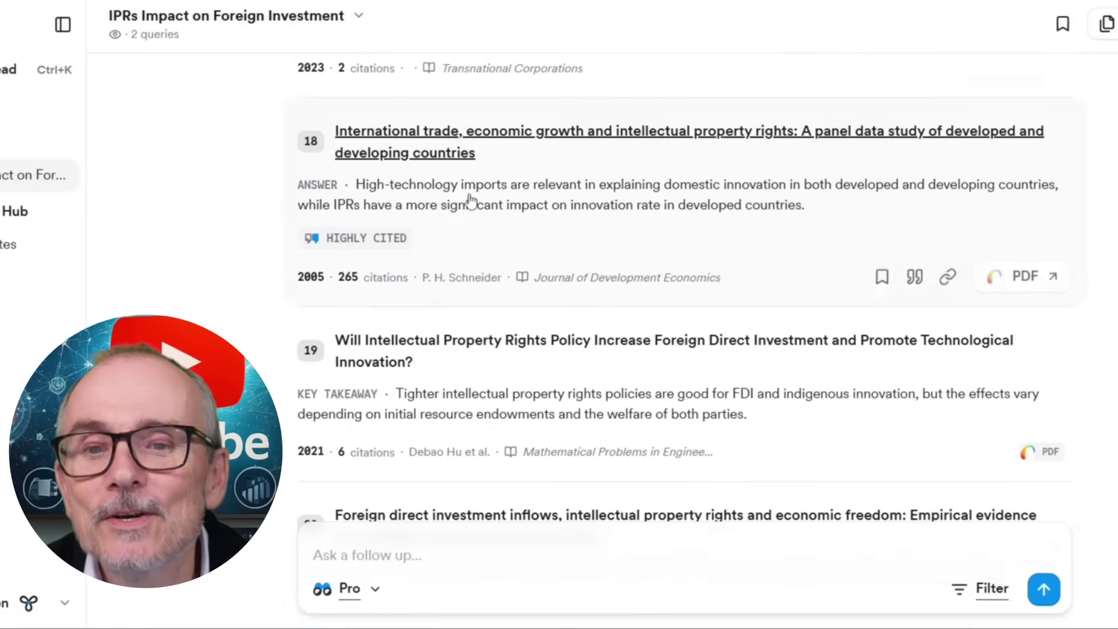
pyautogui.scroll(-18, 447, 262)
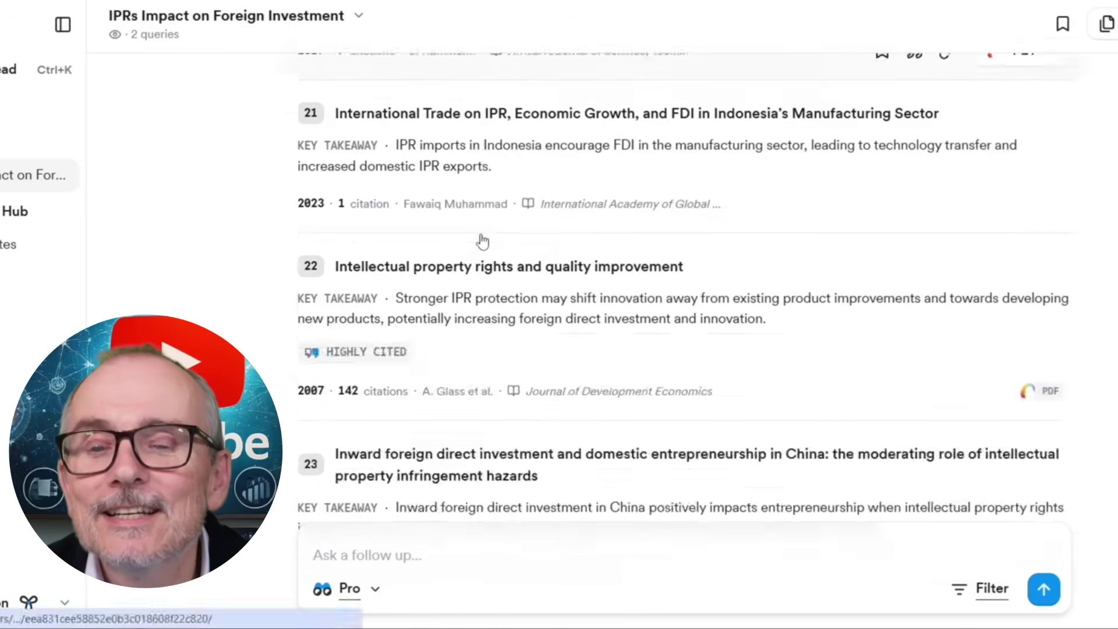
pyautogui.scroll(-3, 481, 233)
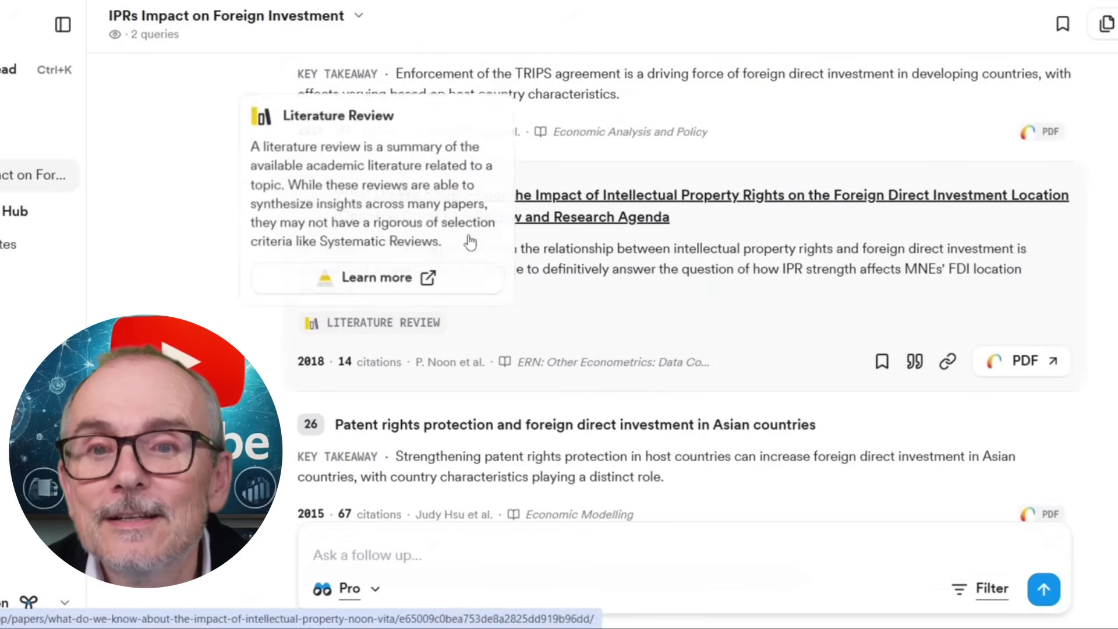
# View the abstract and full details page of the literature review paper on IPRs and foreign direct investment location choice
pyautogui.click(553, 204)
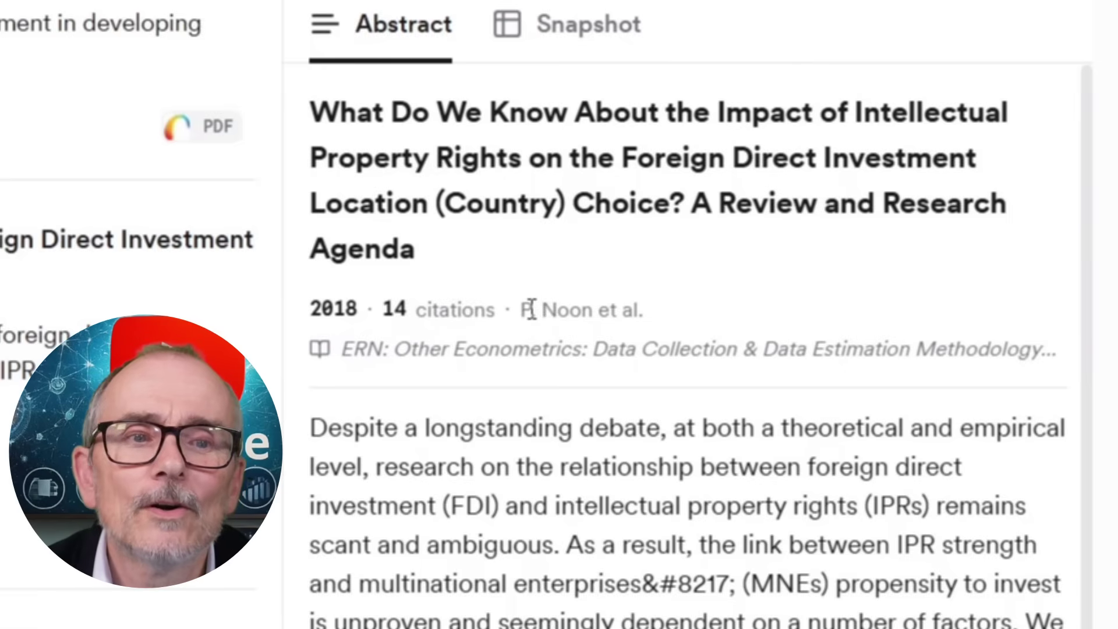
pyautogui.moveTo(531, 309); pyautogui.dragTo(644, 309)
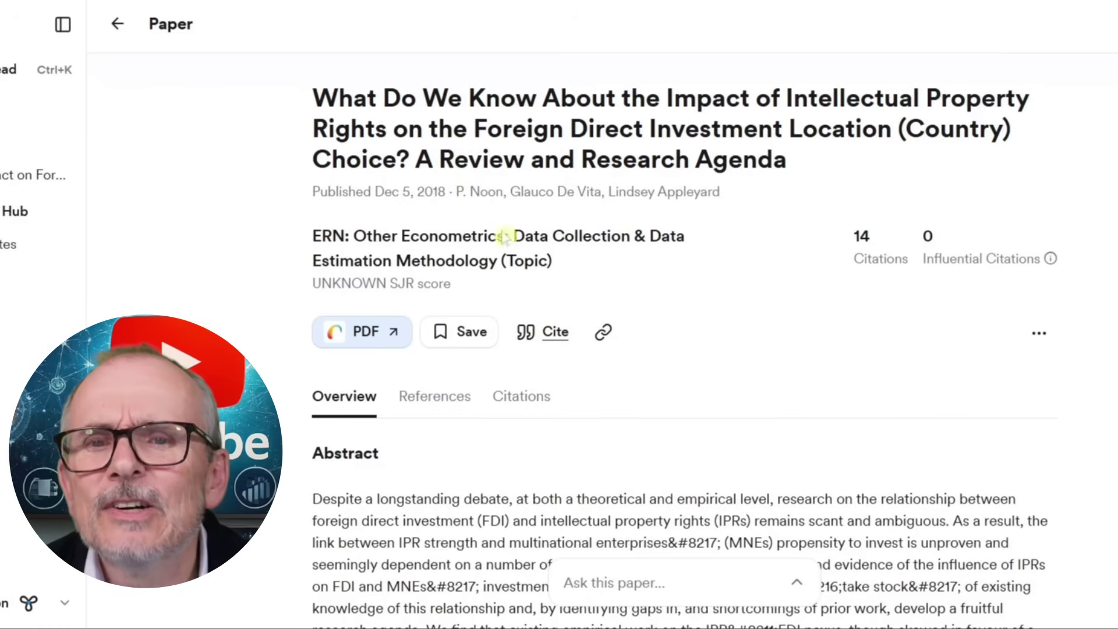
pyautogui.scroll(-3, 560, 304)
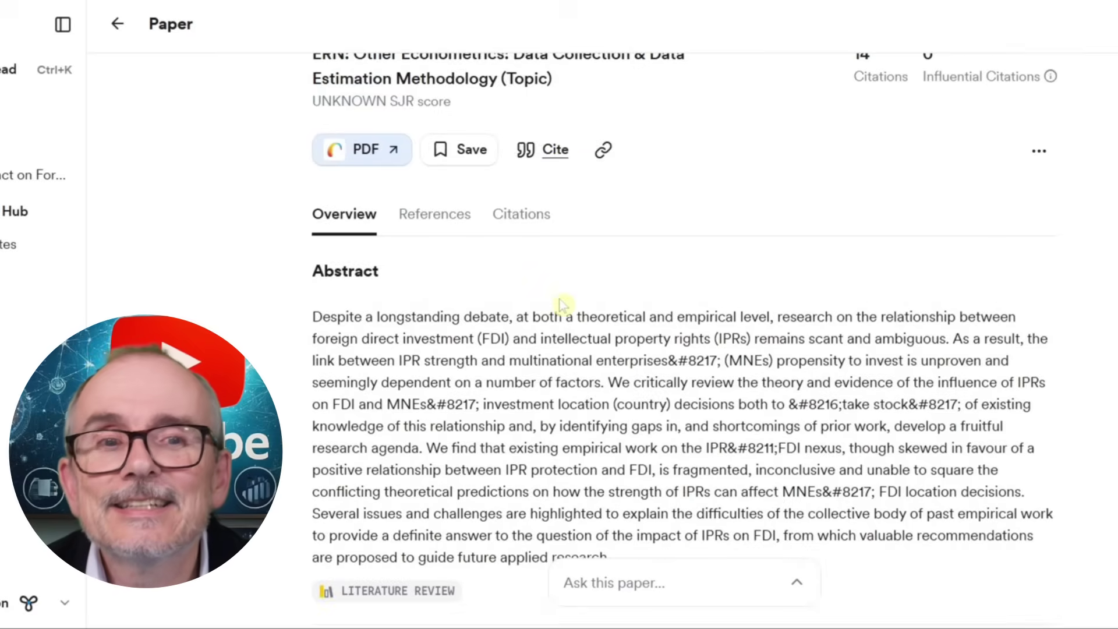
pyautogui.scroll(2, 561, 303)
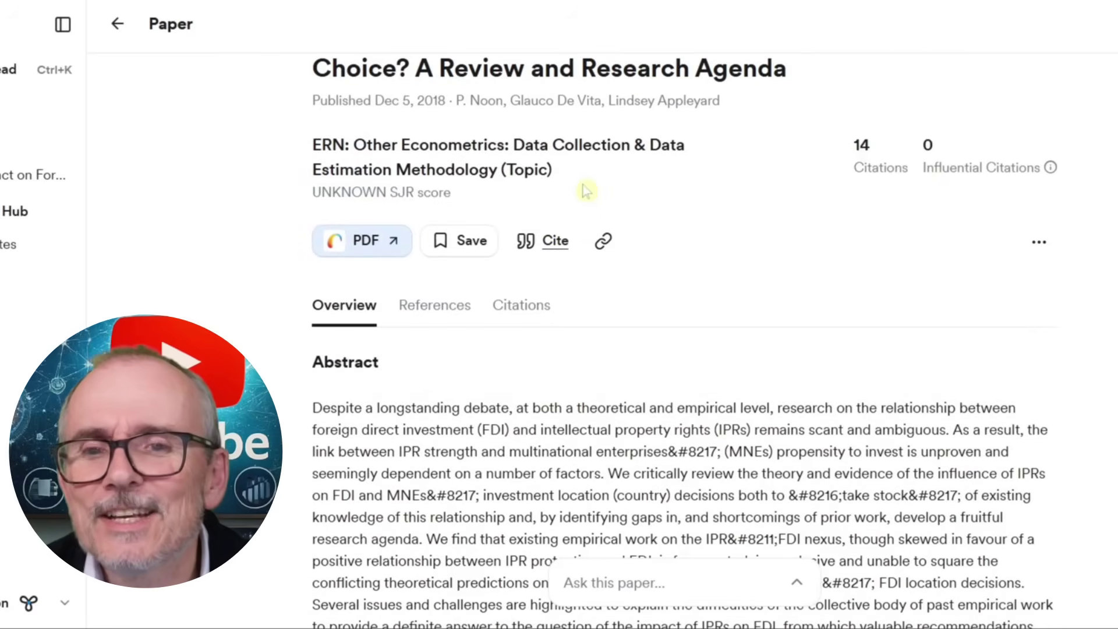
# Return to the Deep Search results and browse the remaining papers to the end of the list, going back to the thread's beginning
pyautogui.scroll(-6, 586, 192)
pyautogui.scroll(-3, 625, 339)
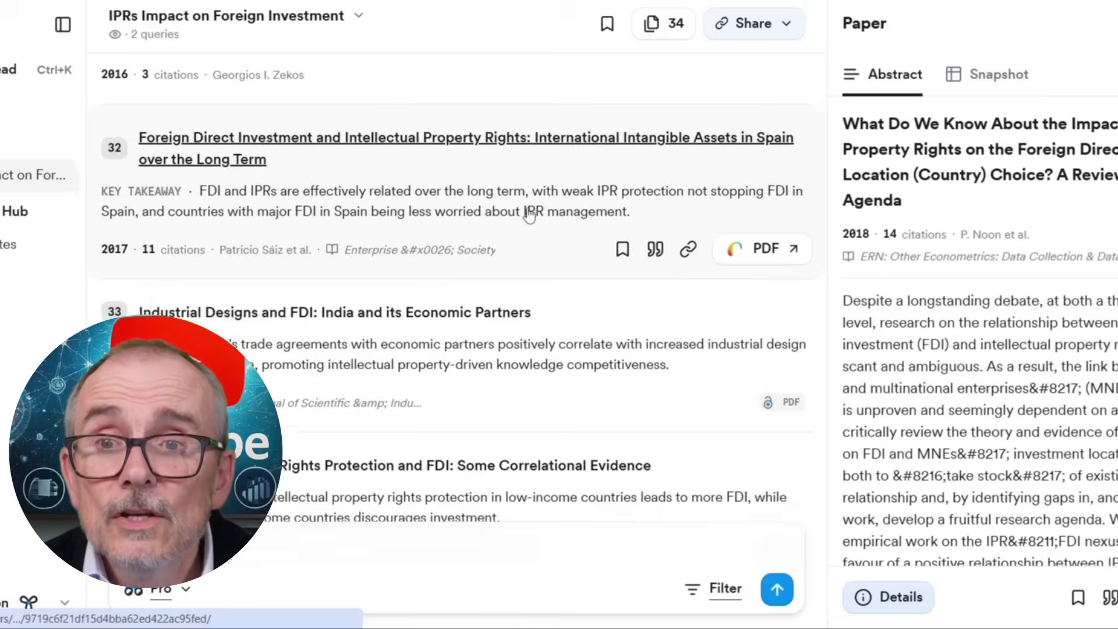
pyautogui.scroll(15, 524, 216)
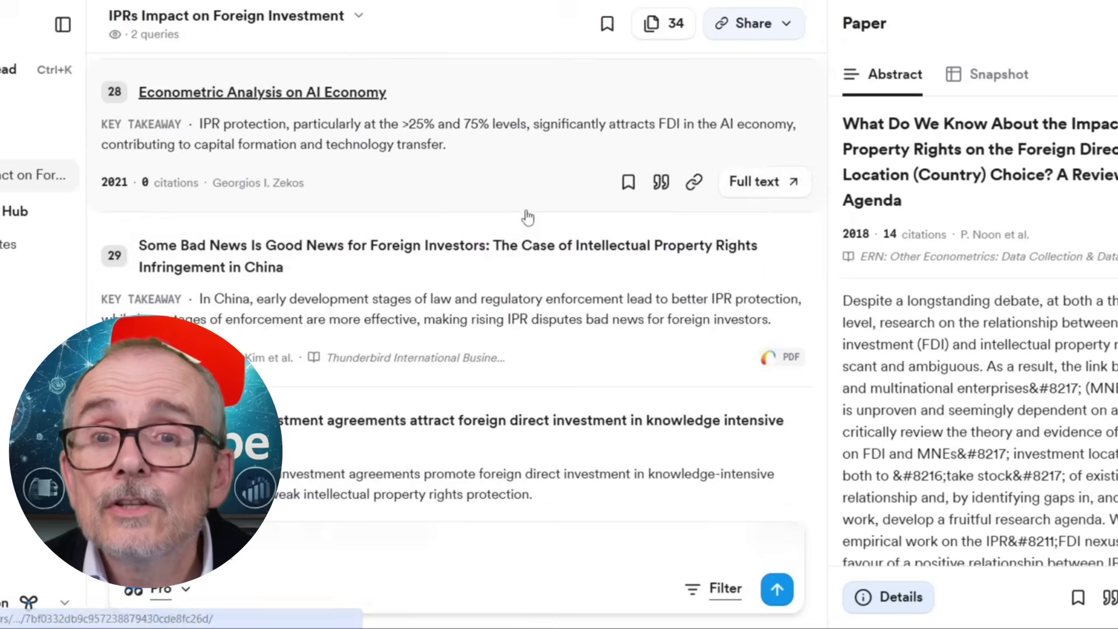
pyautogui.scroll(-20, 524, 209)
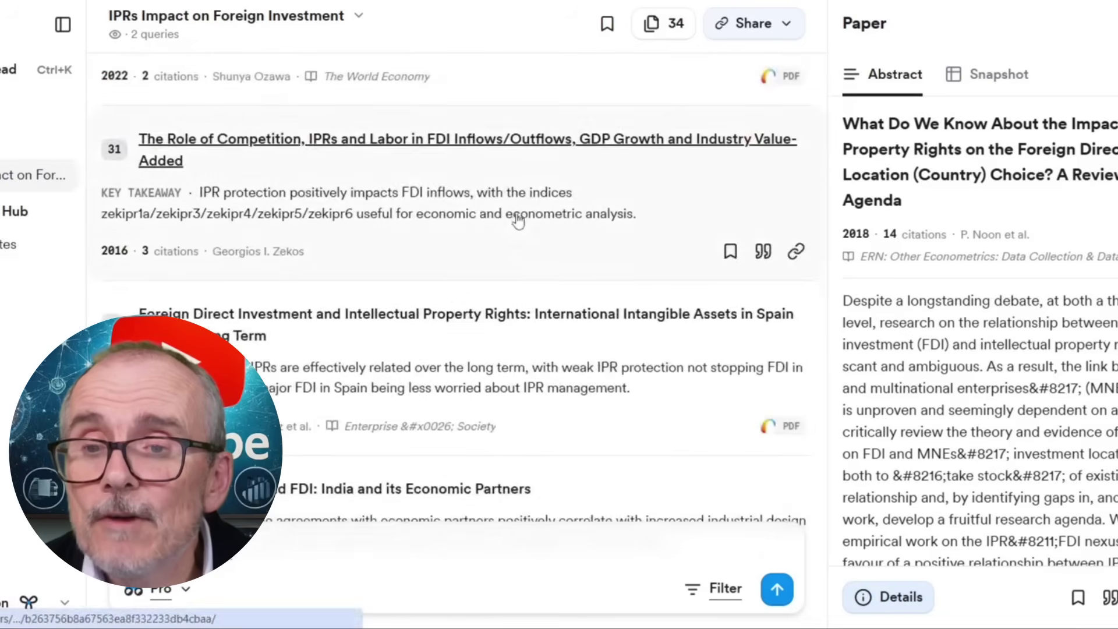
pyautogui.scroll(-12, 523, 245)
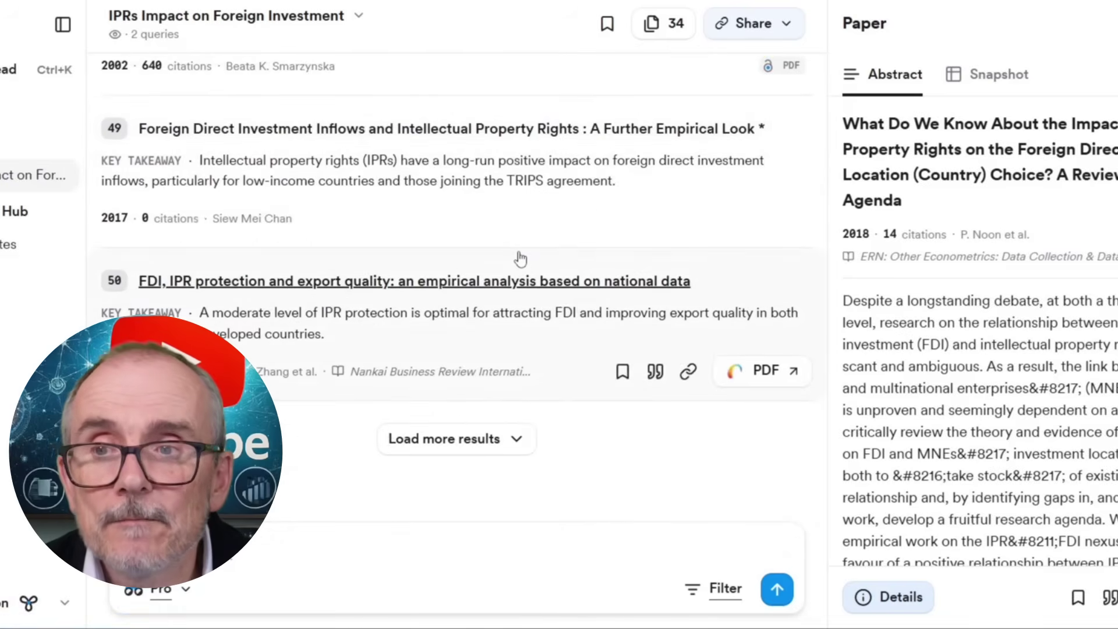
pyautogui.scroll(20, 519, 252)
pyautogui.scroll(20, 544, 256)
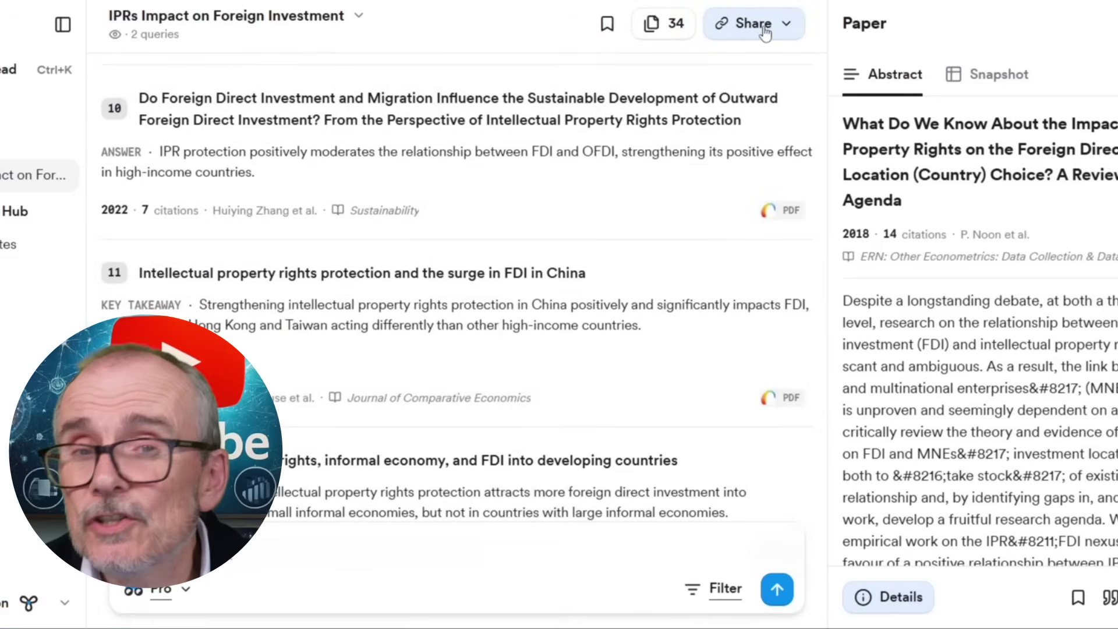
pyautogui.scroll(20, 624, 207)
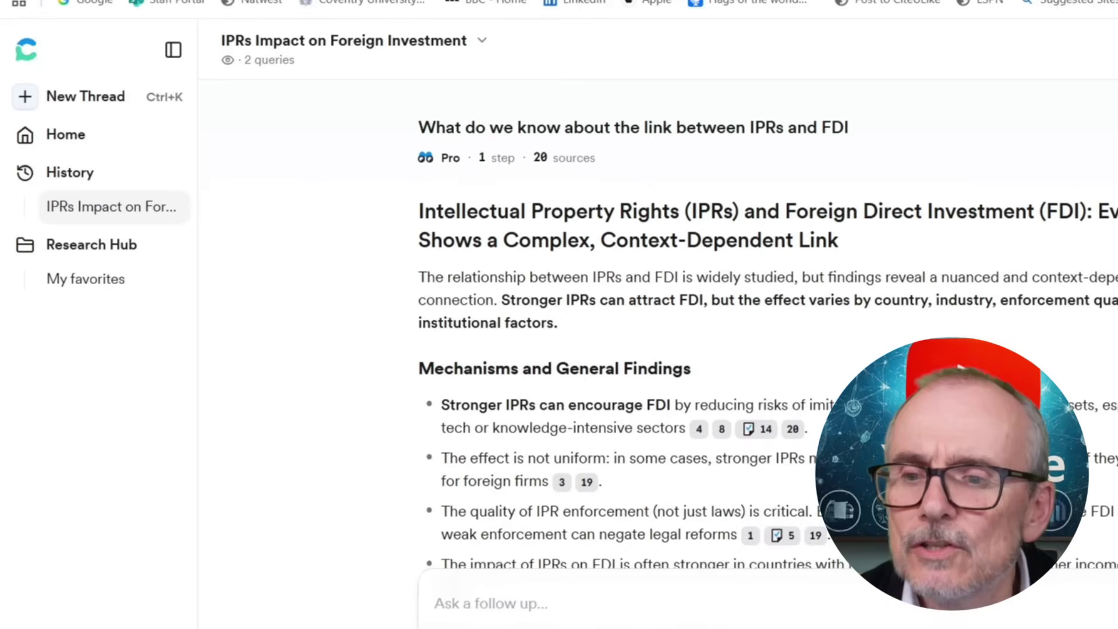
# Examine the account's subscription usage, Pro plan features and preferences in the settings, returning to the home page
pyautogui.click(28, 603)
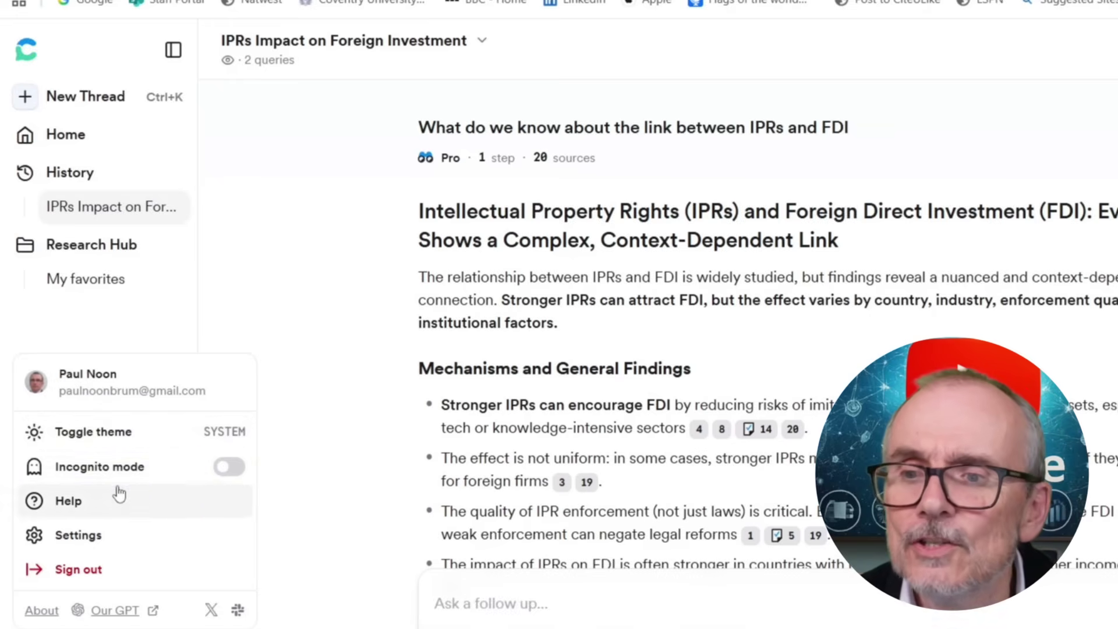
pyautogui.click(86, 538)
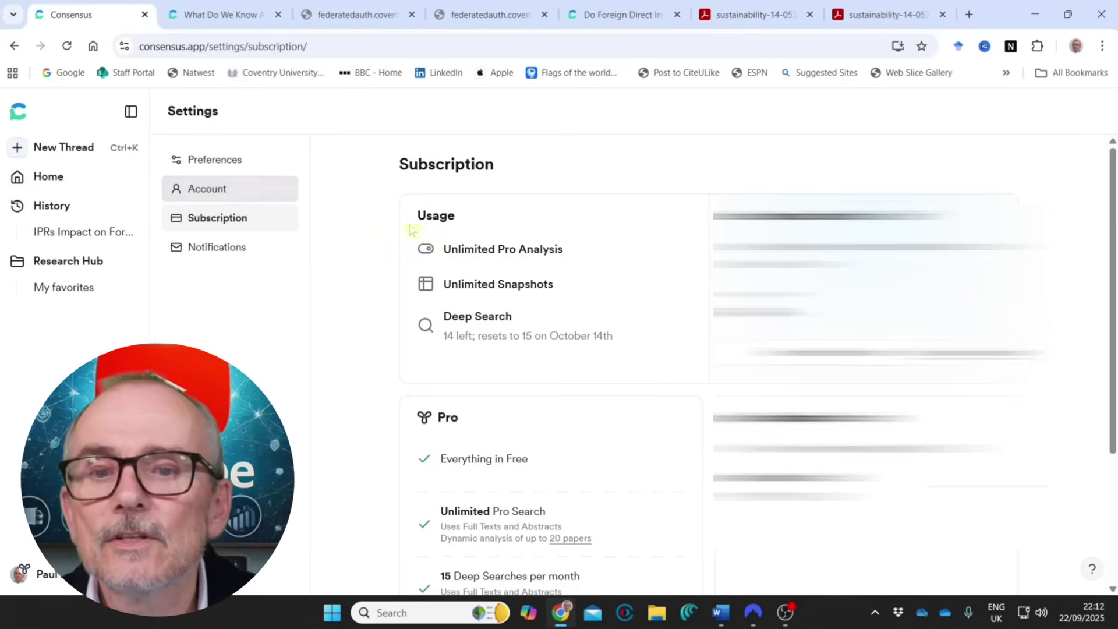
pyautogui.scroll(-3, 547, 296)
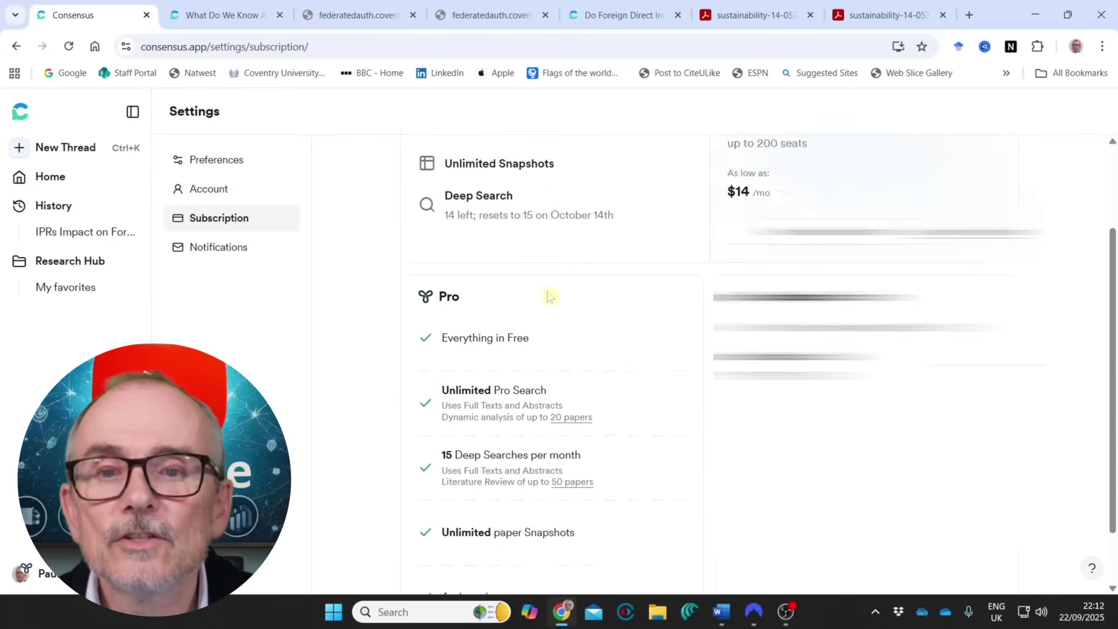
pyautogui.scroll(3, 548, 297)
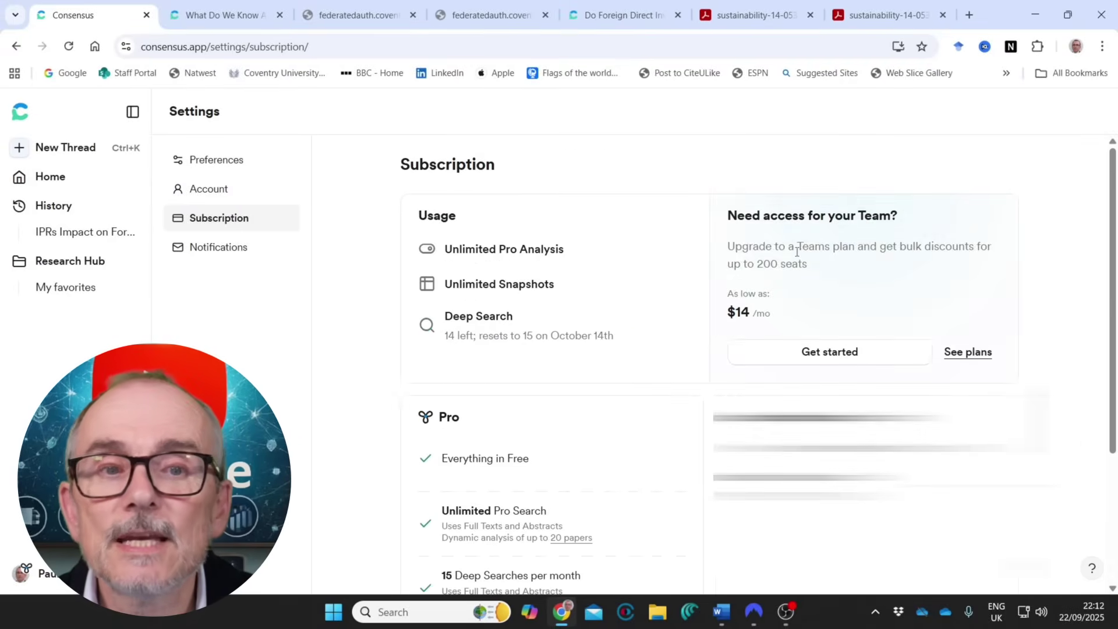
pyautogui.click(216, 160)
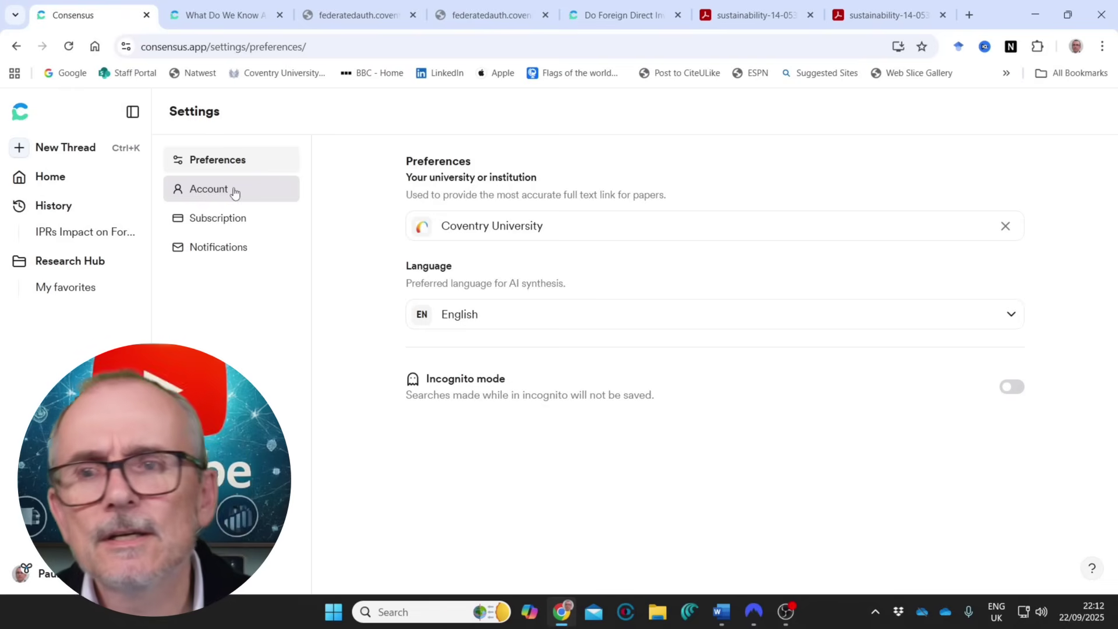
pyautogui.click(66, 178)
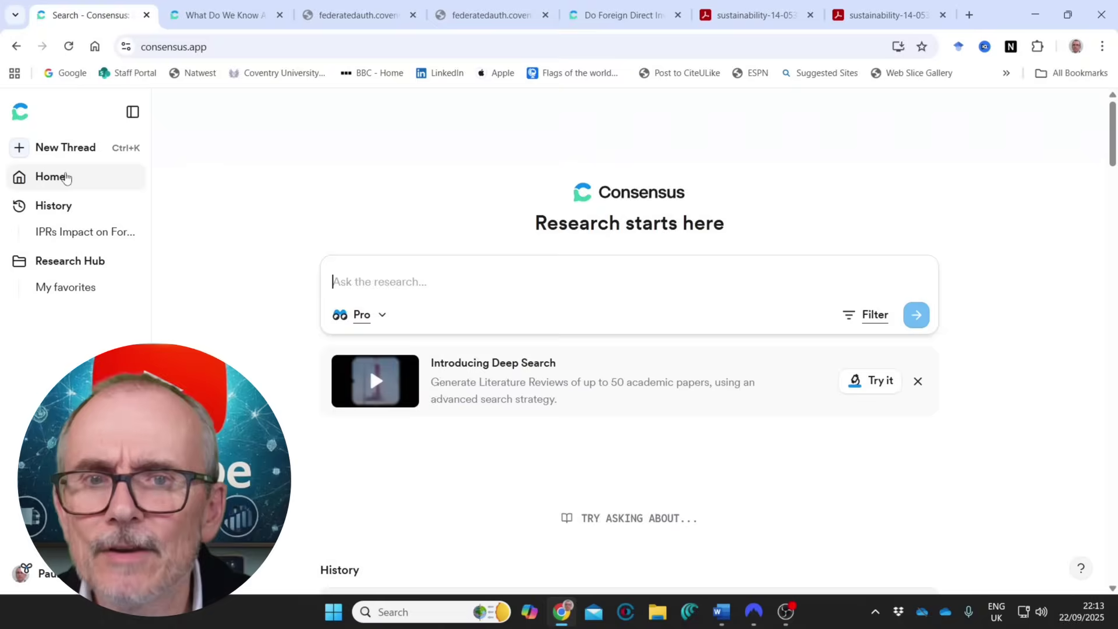